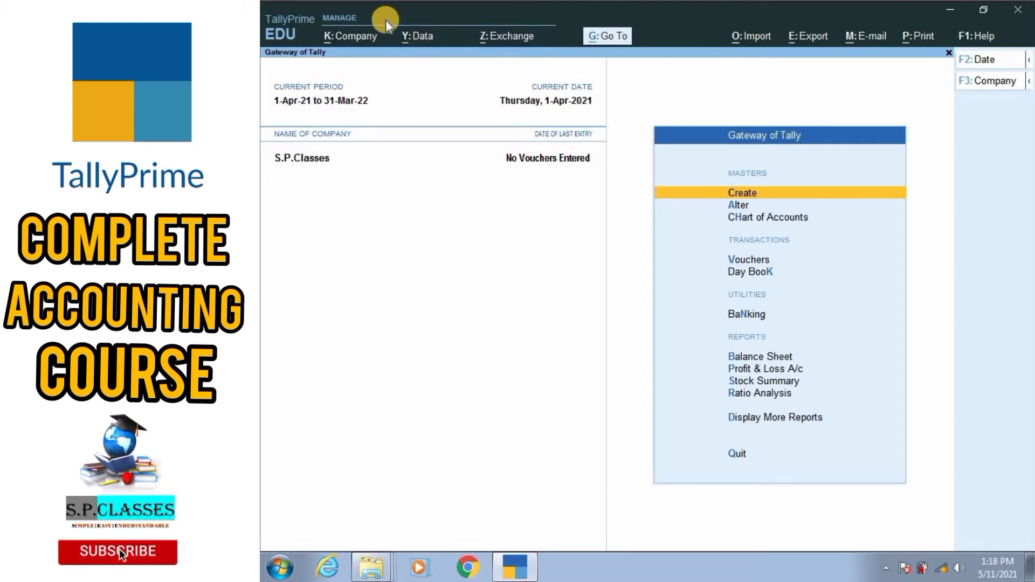
- Open the company backup form and bring up the option to specify a custom backup destination path
click(413, 38)
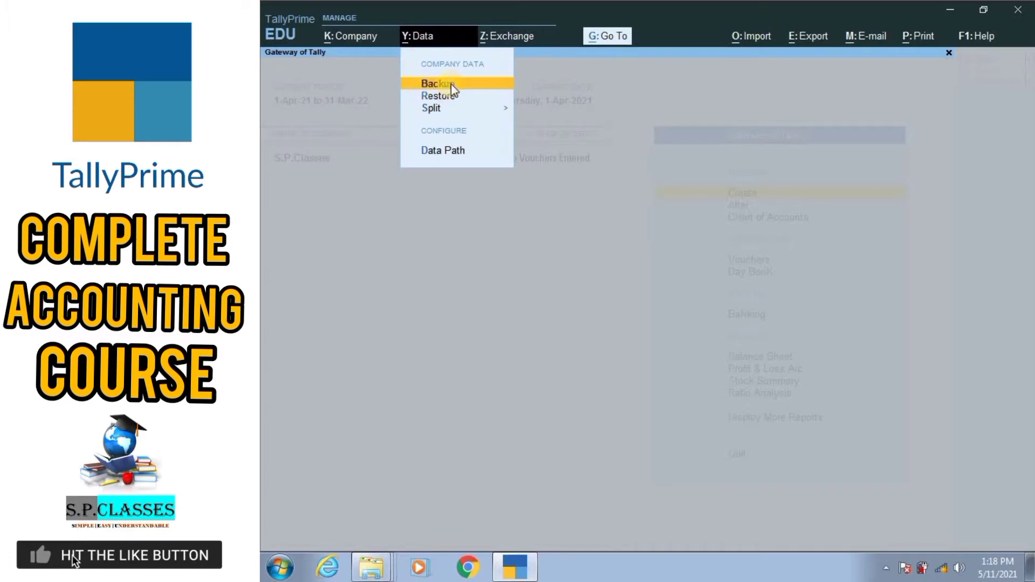
click(420, 84)
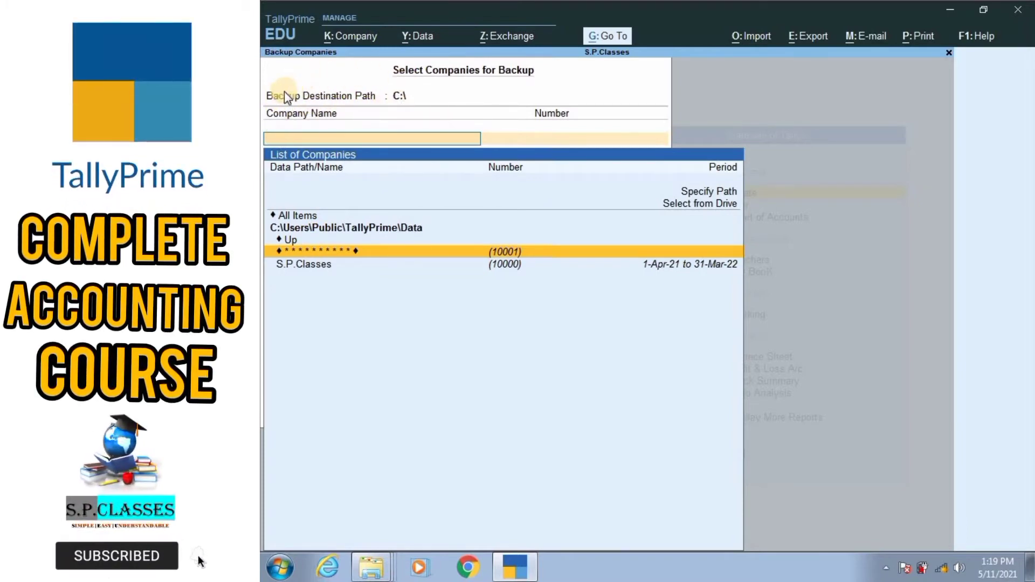
click(407, 95)
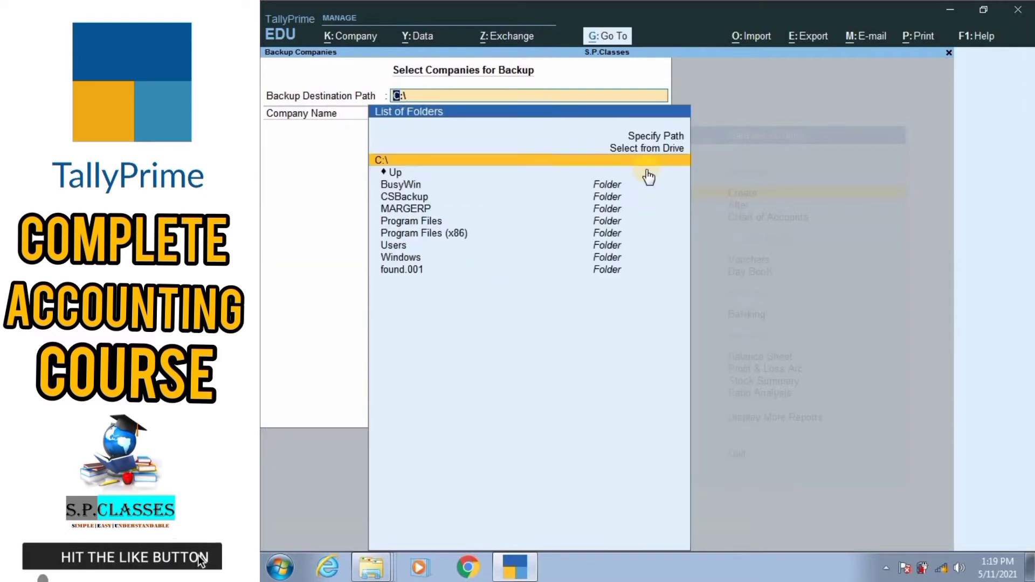
key(Up)
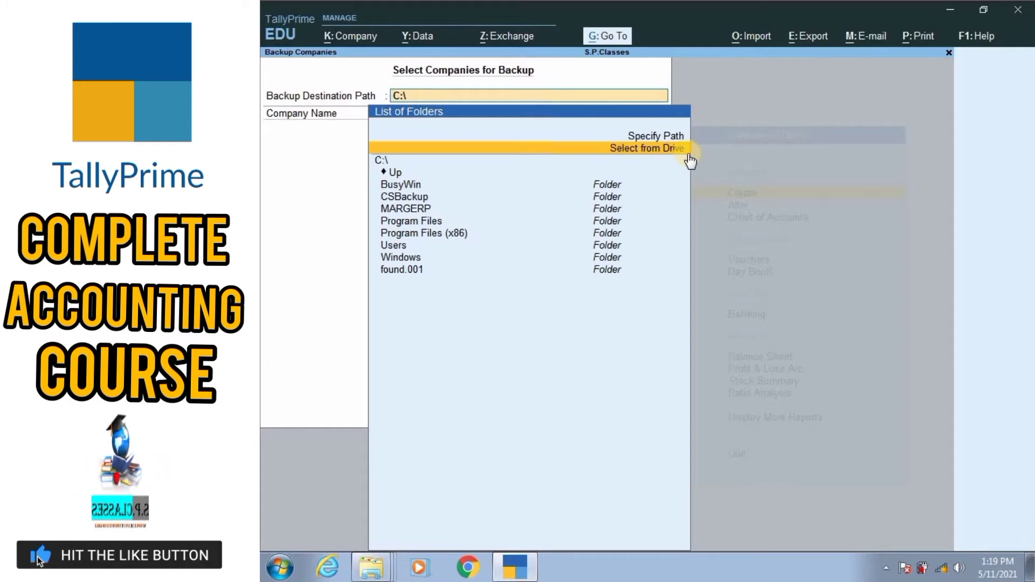
key(Up)
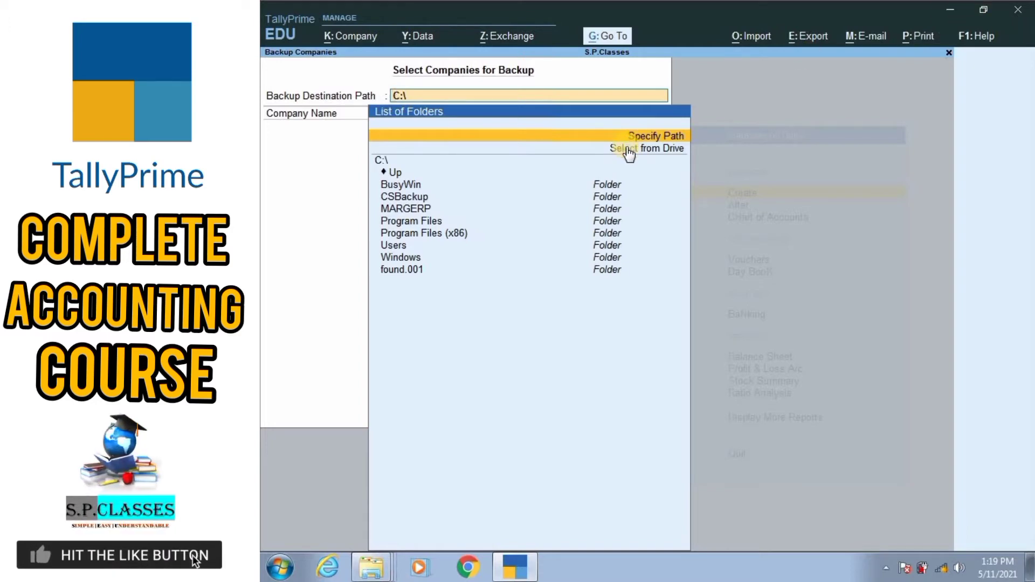
- Switch to the desktop, open the daily tally backup folder and copy its full path, minimising the folder window when done
click(948, 10)
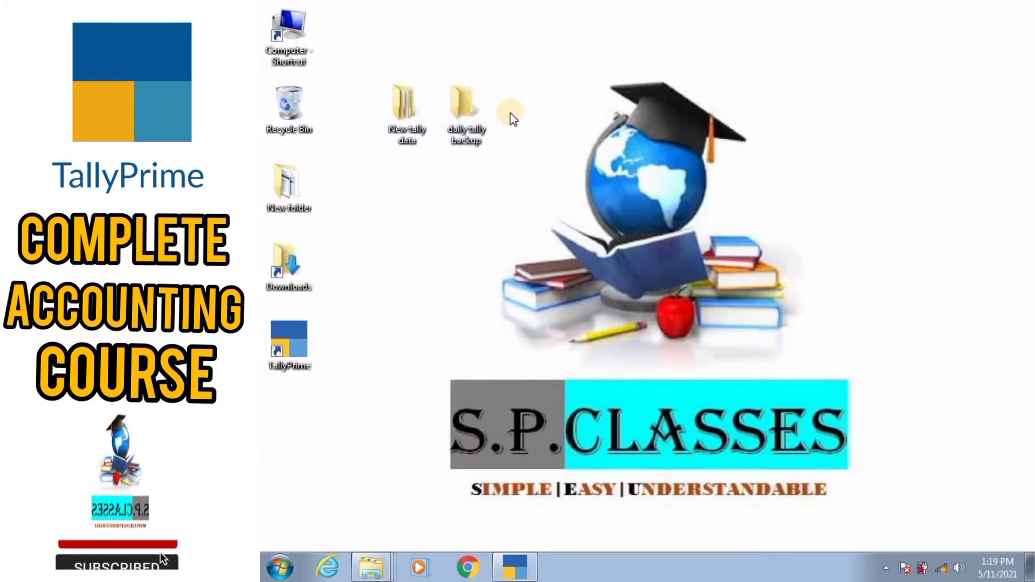
double_click(463, 110)
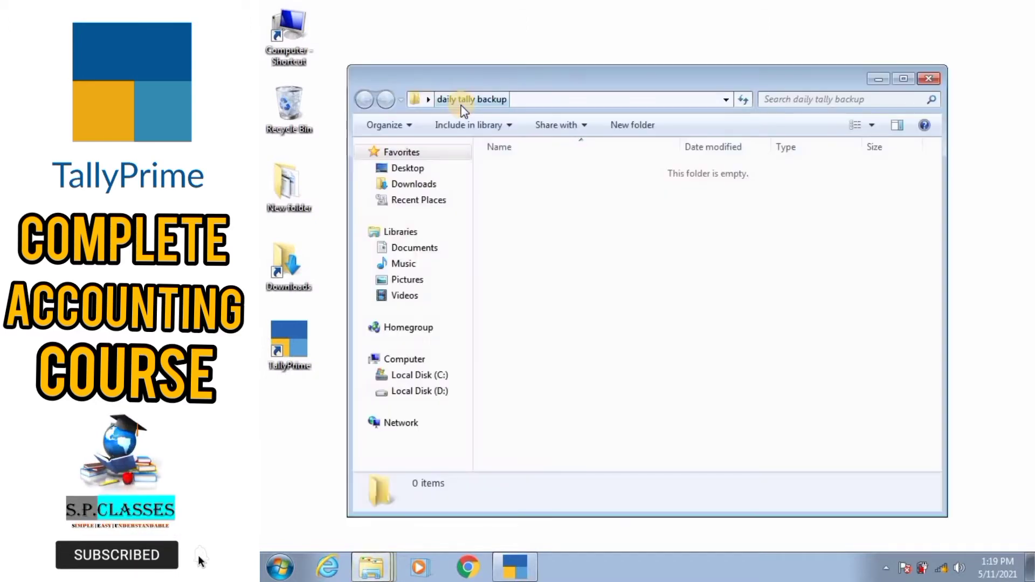
click(617, 105)
key(ctrl+c)
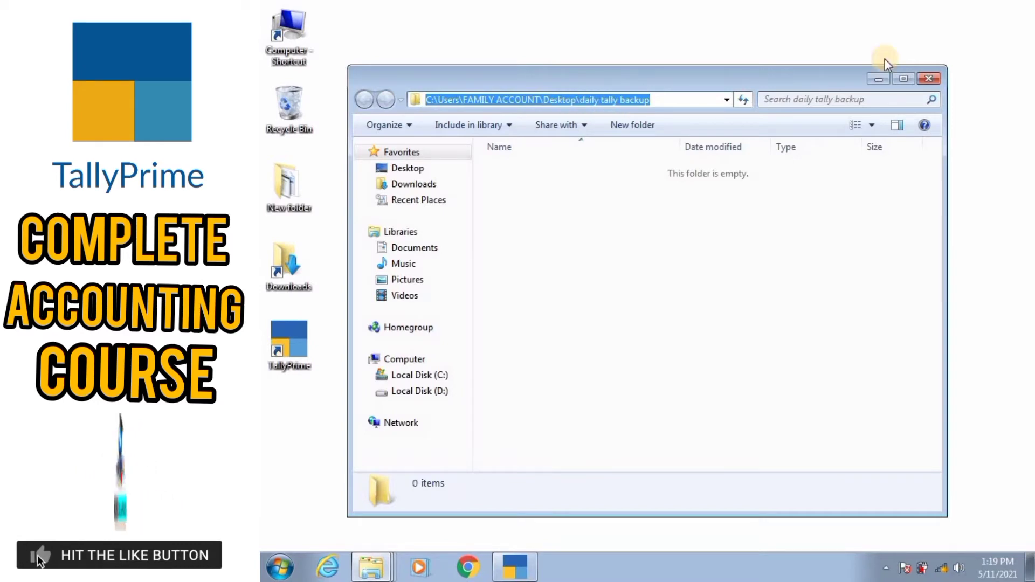
click(874, 77)
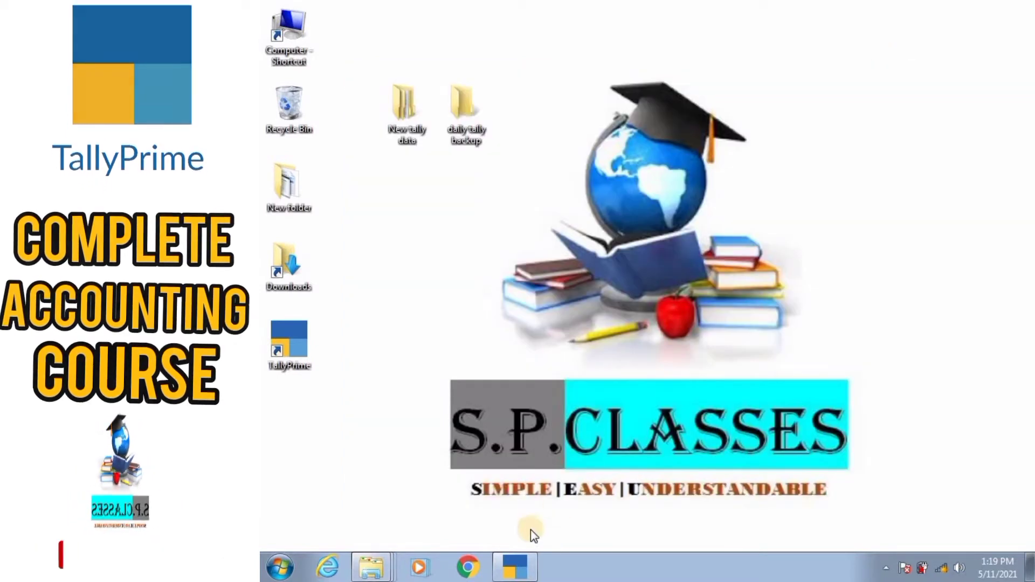
- Back in TallyPrime, set the backup destination path to C:\Users\FAMILY ACCOUNT\Desktop\daily tally backup and leave the form without running a backup
click(514, 568)
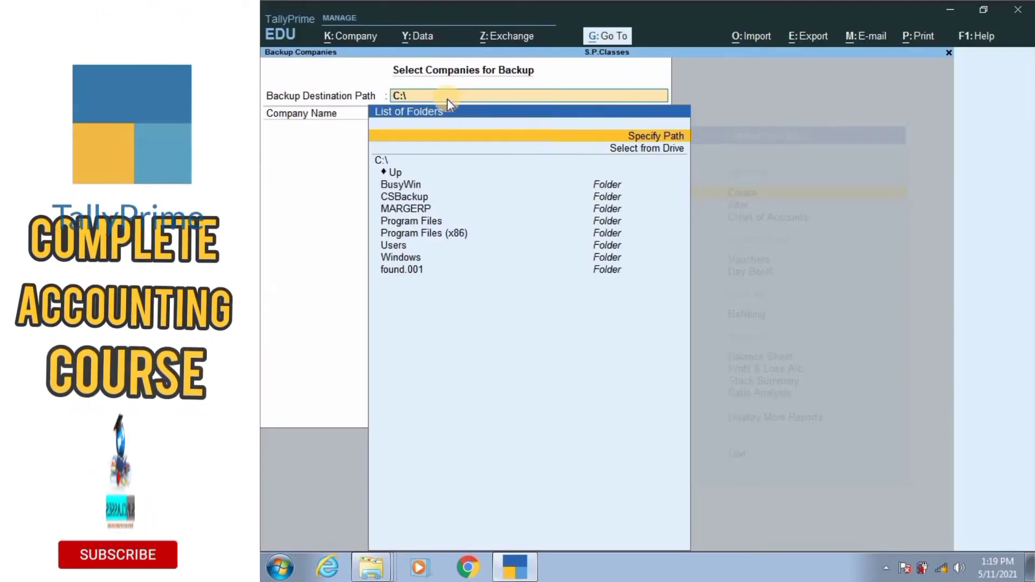
key(Delete)
key(Delete)
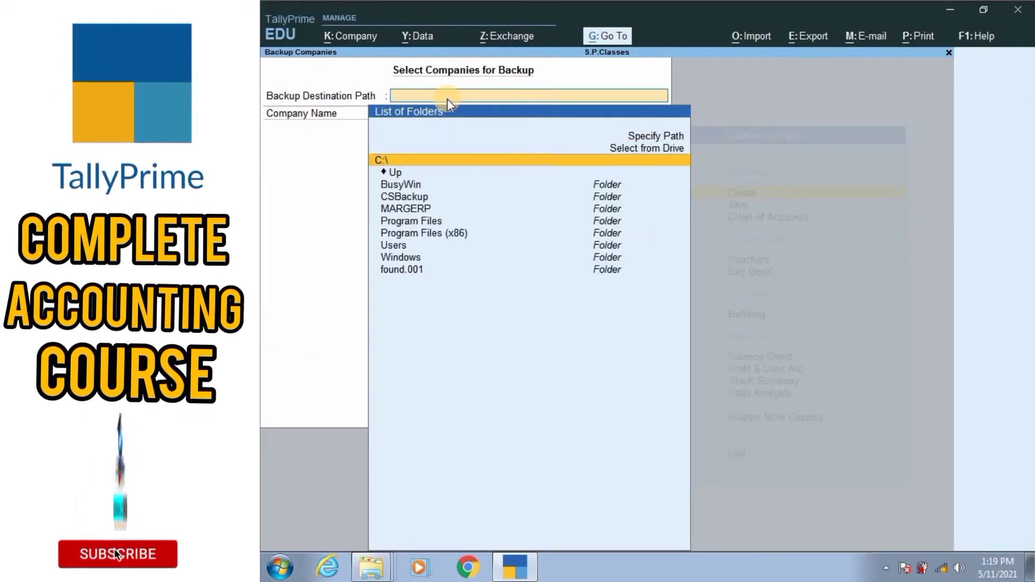
key(ctrl+v)
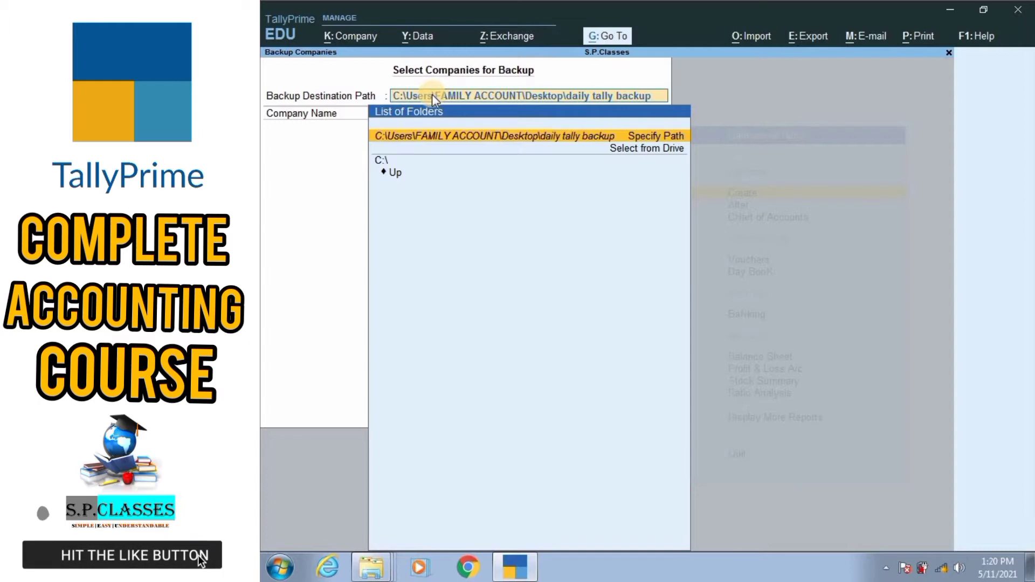
key(Return)
key(Return)
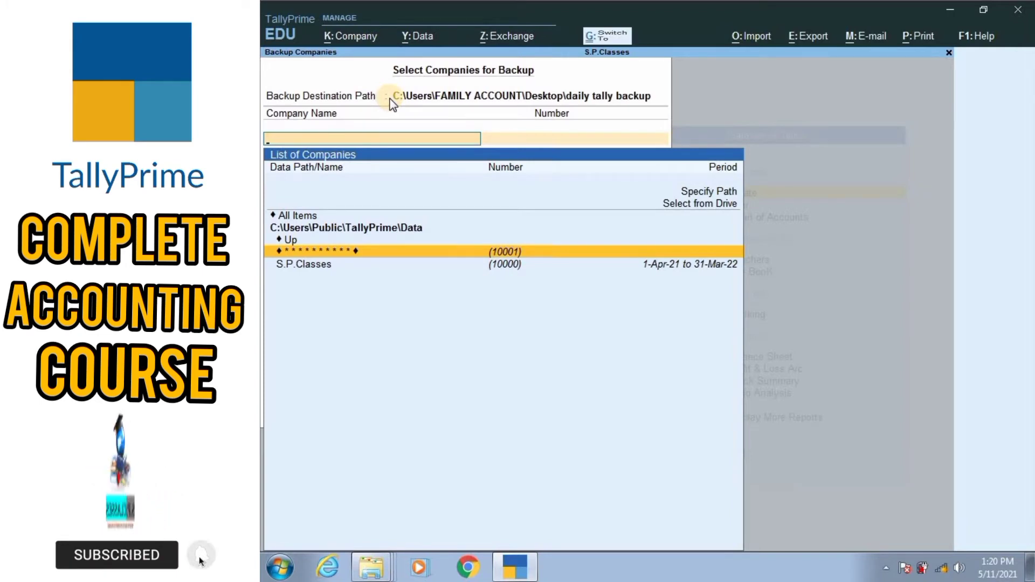
key(Escape)
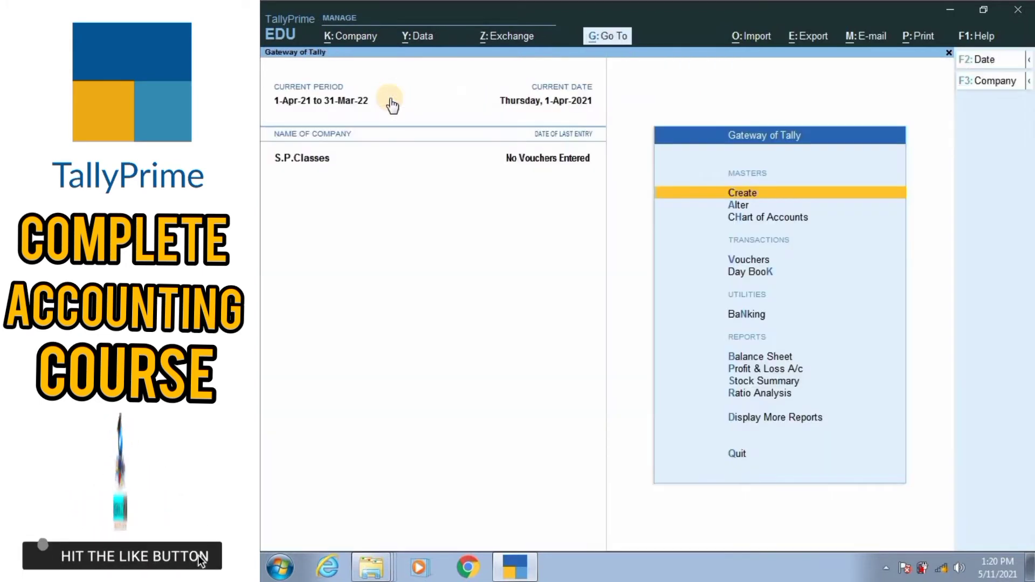
- Configure the default Company Backup Path as C:\Users\FAMILY ACCOUNT\Desktop\daily tally backup and return to the Gateway of Tally
click(418, 37)
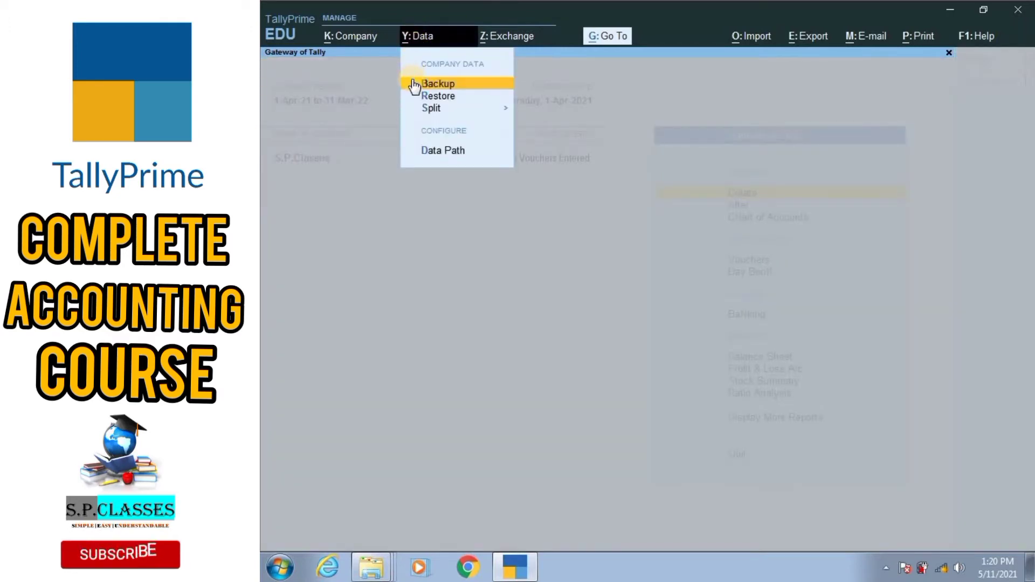
key(Down)
key(Down)
key(Down)
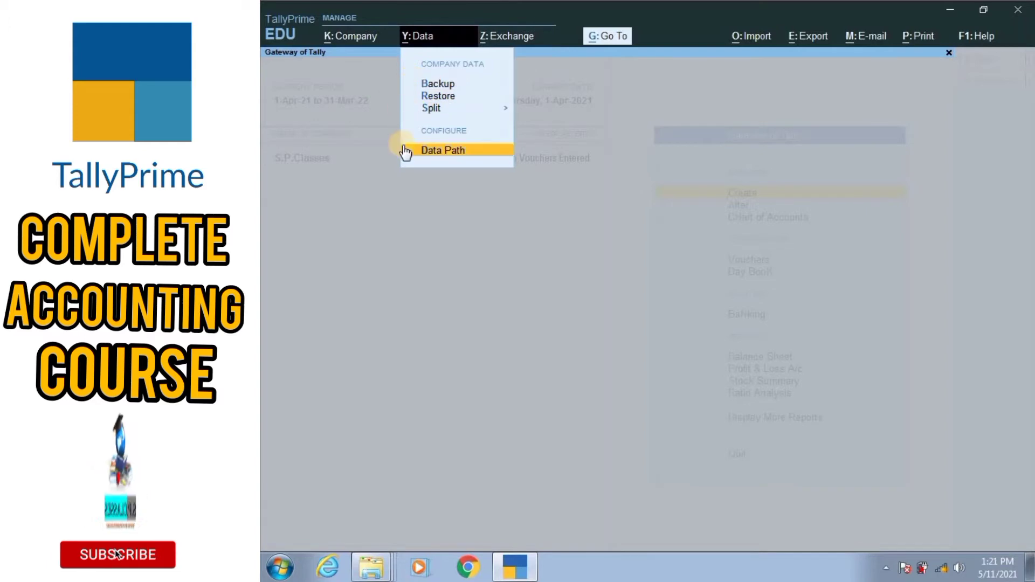
click(449, 152)
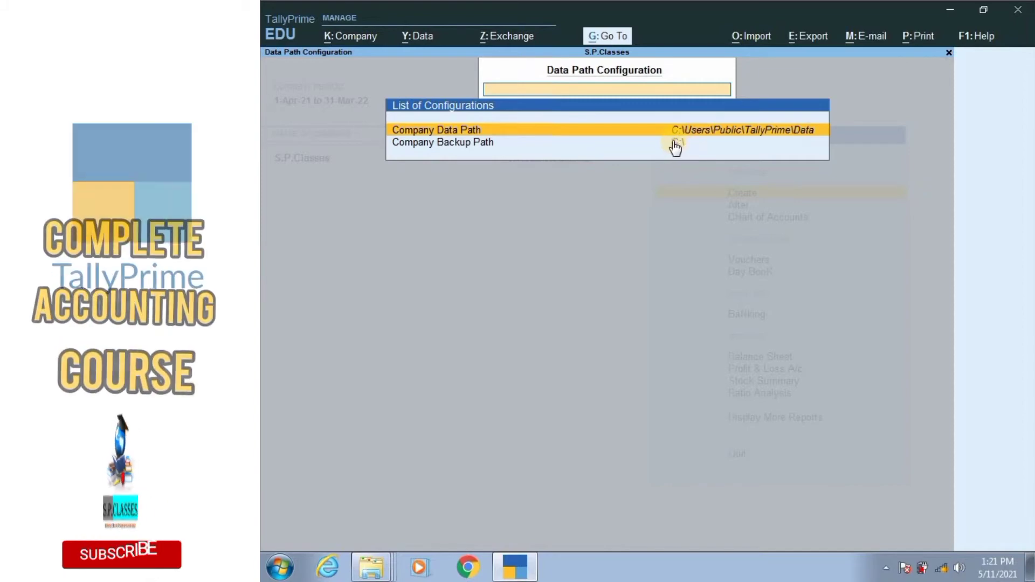
click(677, 144)
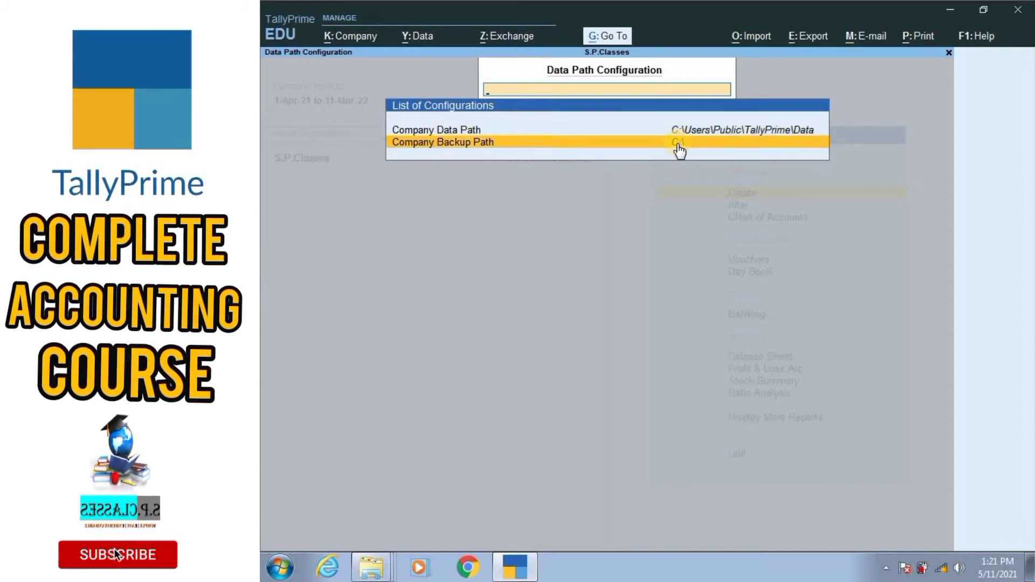
click(678, 143)
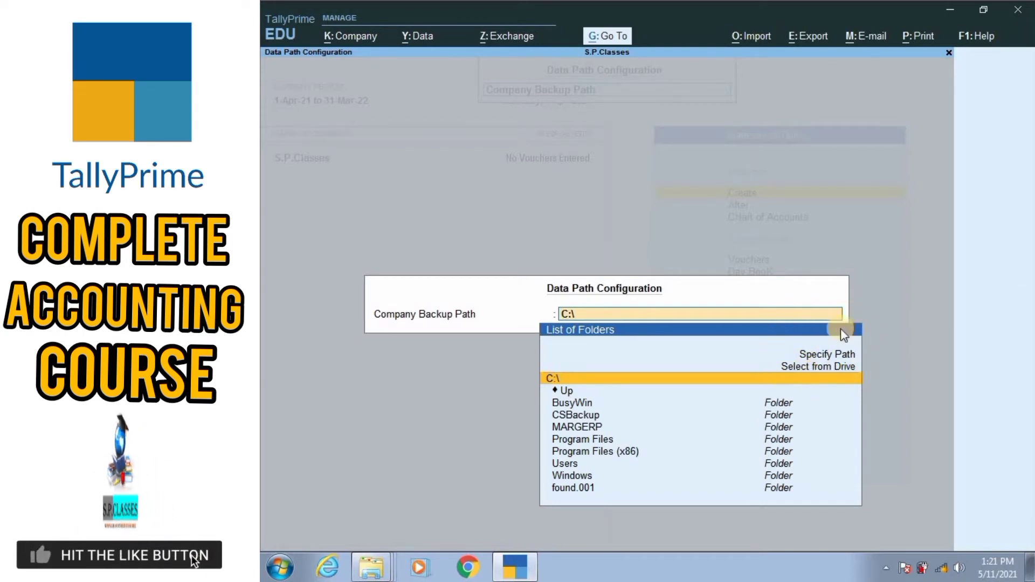
click(815, 355)
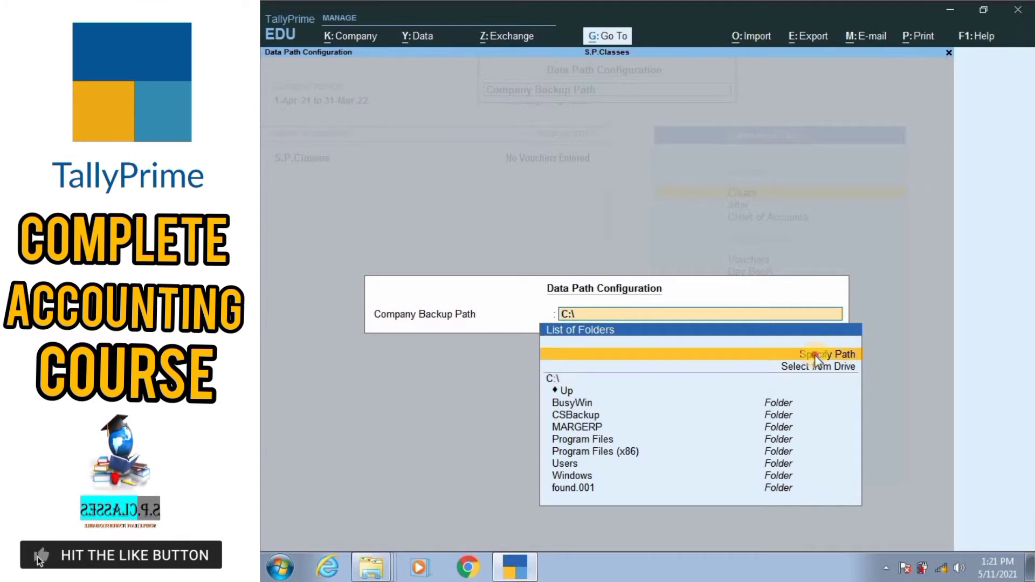
text(C:\Users\FAMILY ACCOUNT\Desktop\daily tally backup)
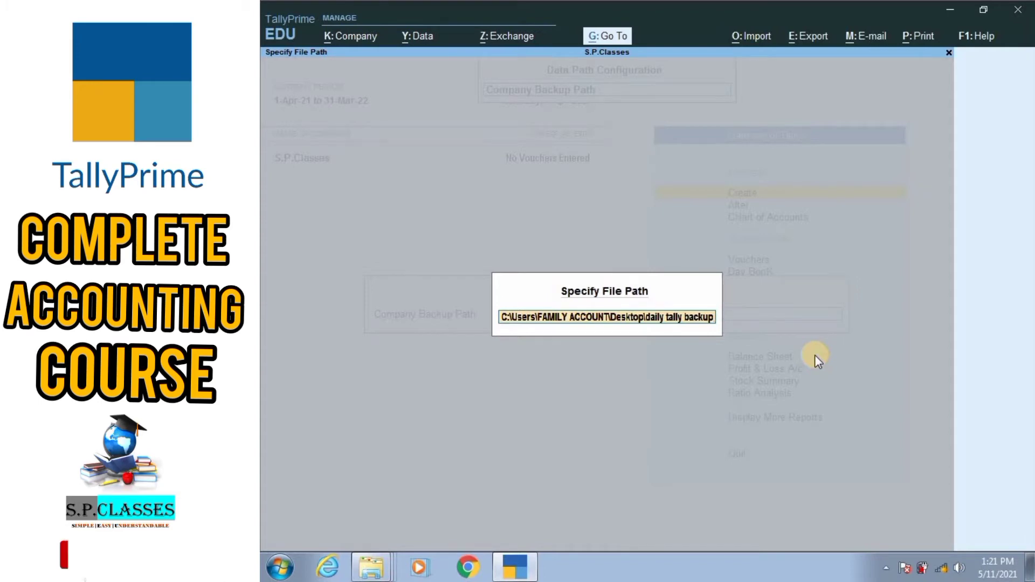
key(Return)
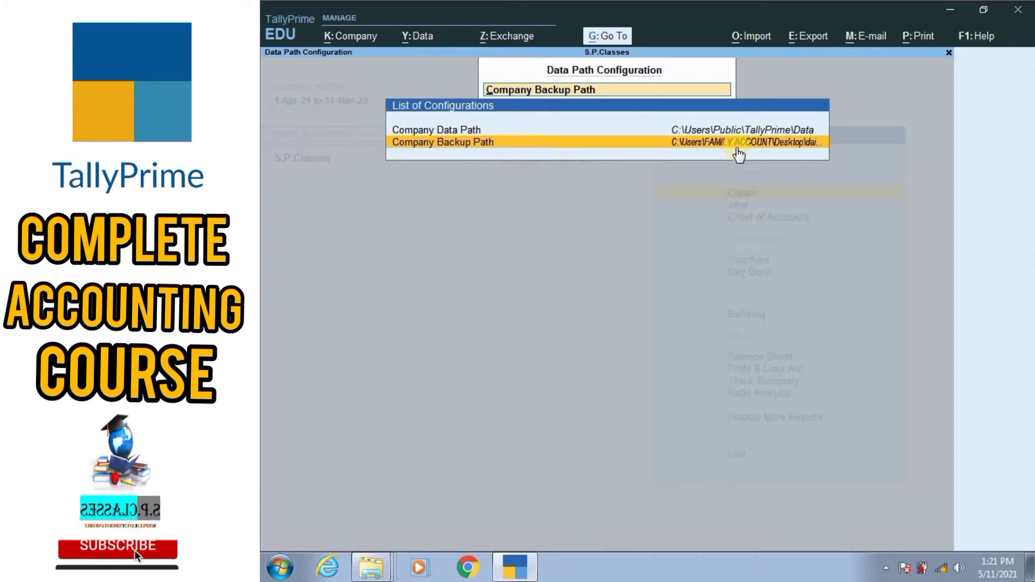
key(Escape)
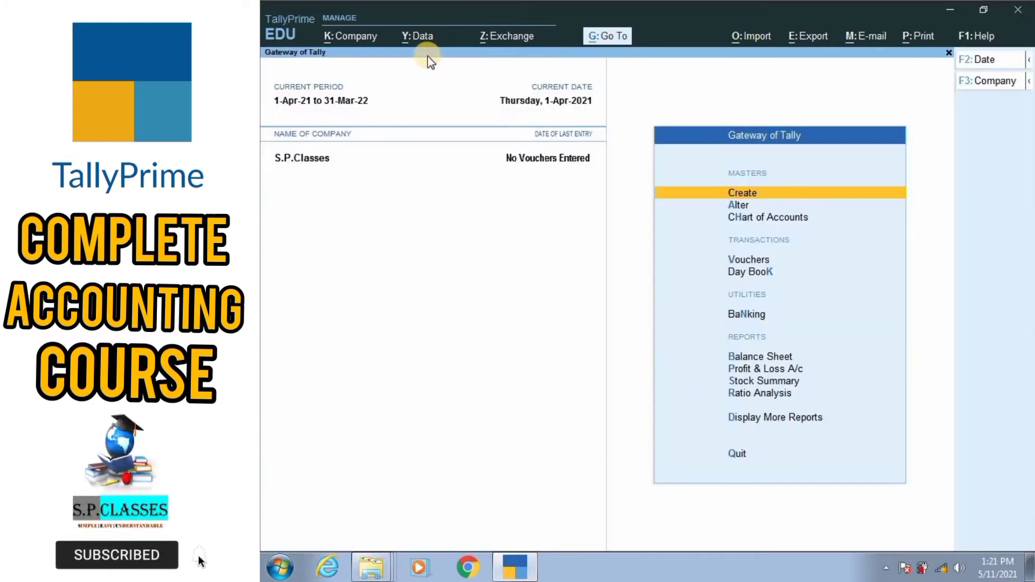
- Start a company backup, add S.P.Classes as the company to back up and end the company list
click(422, 39)
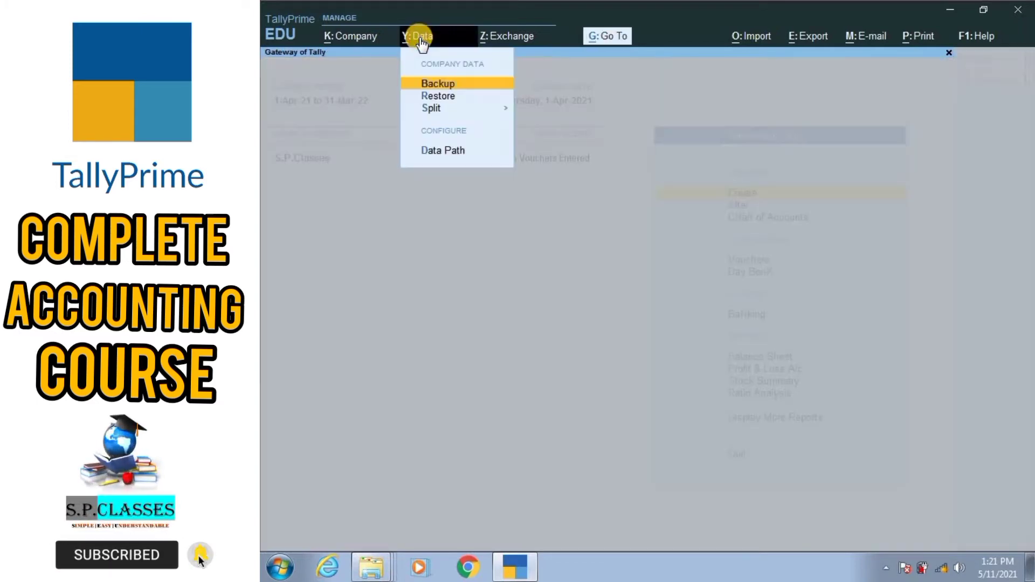
click(426, 84)
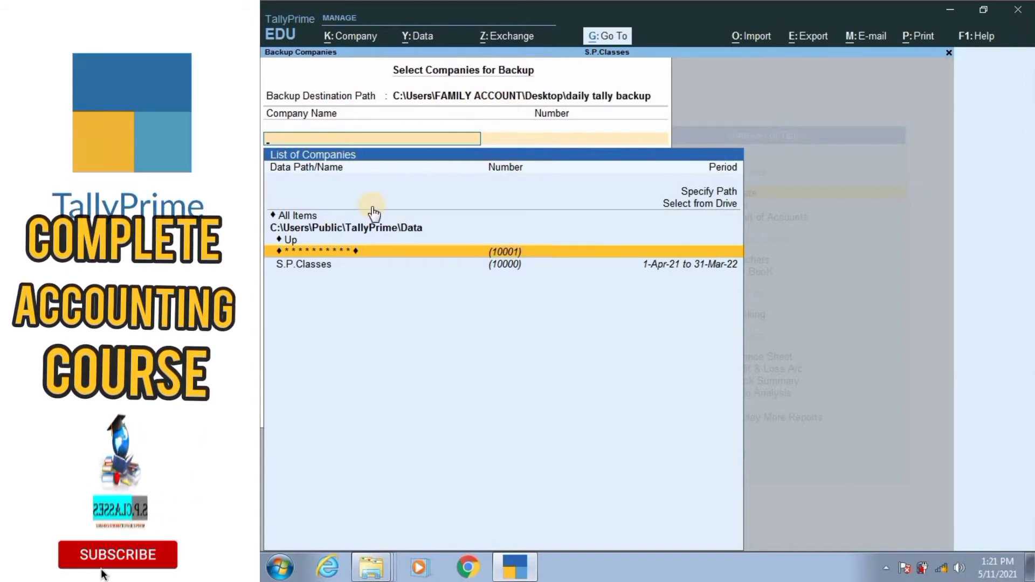
click(308, 265)
click(309, 265)
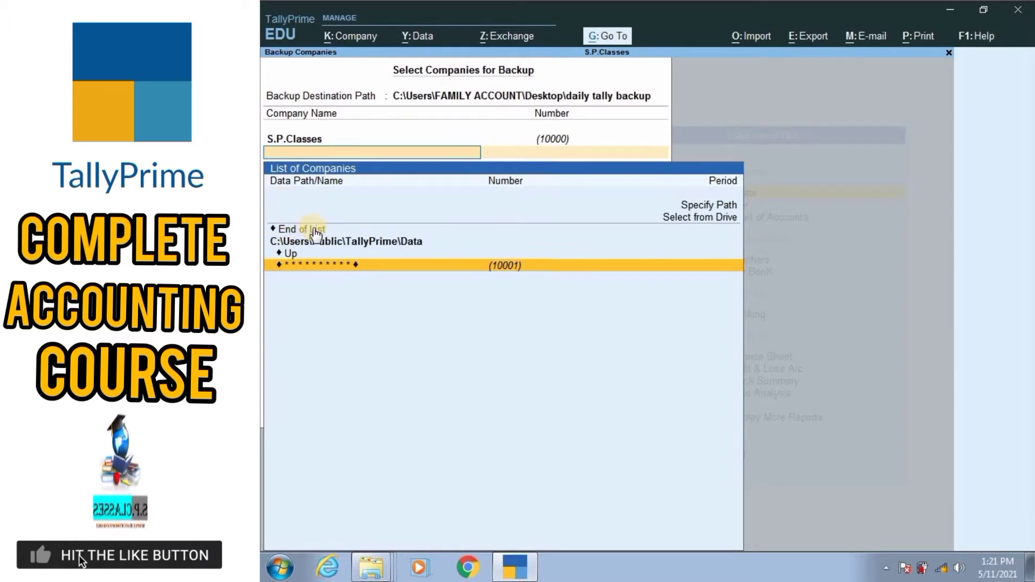
click(285, 229)
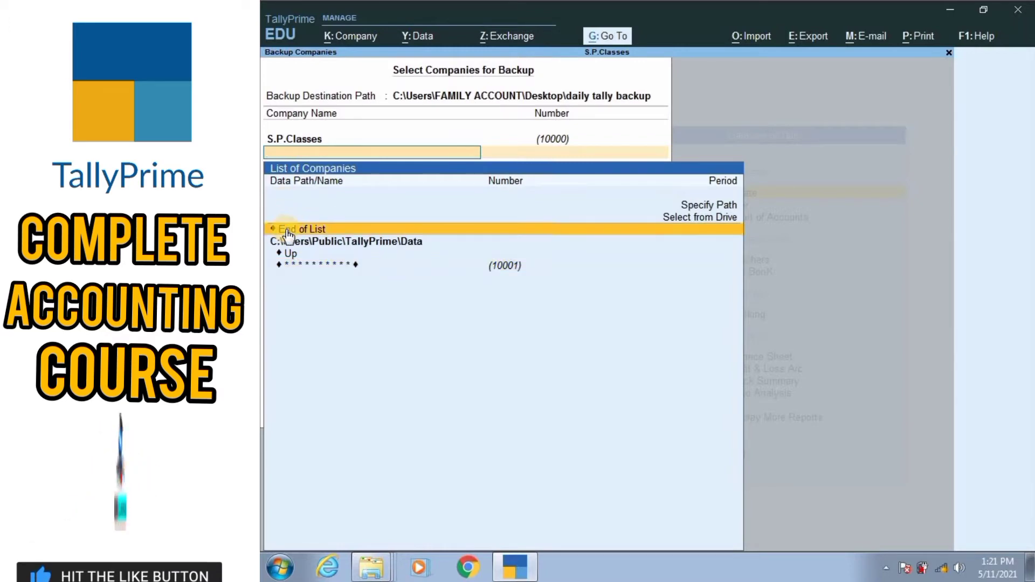
click(285, 230)
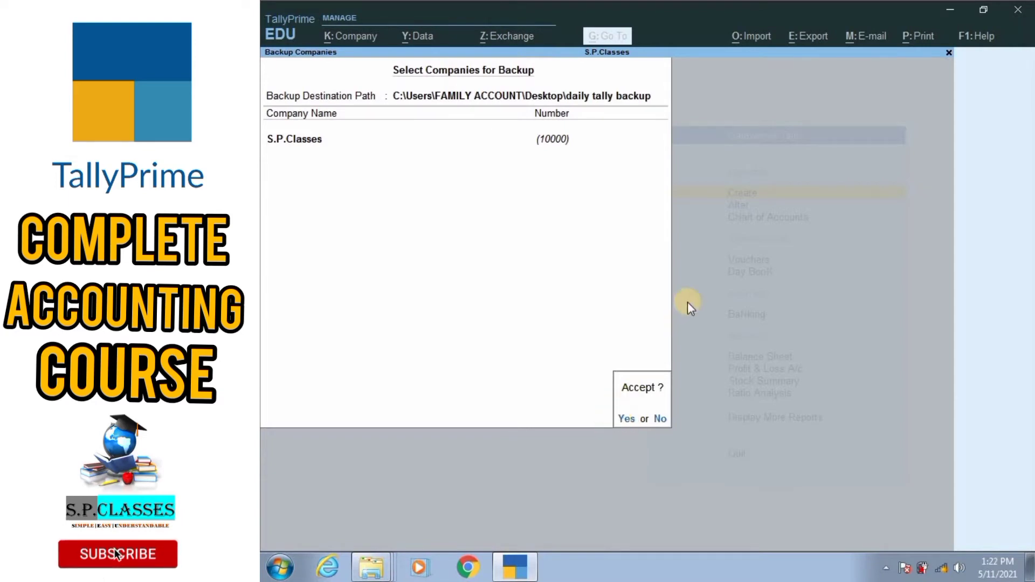
- Check the contents of the desktop's daily tally backup folder, return to TallyPrime and accept the S.P.Classes backup
click(949, 10)
double_click(458, 114)
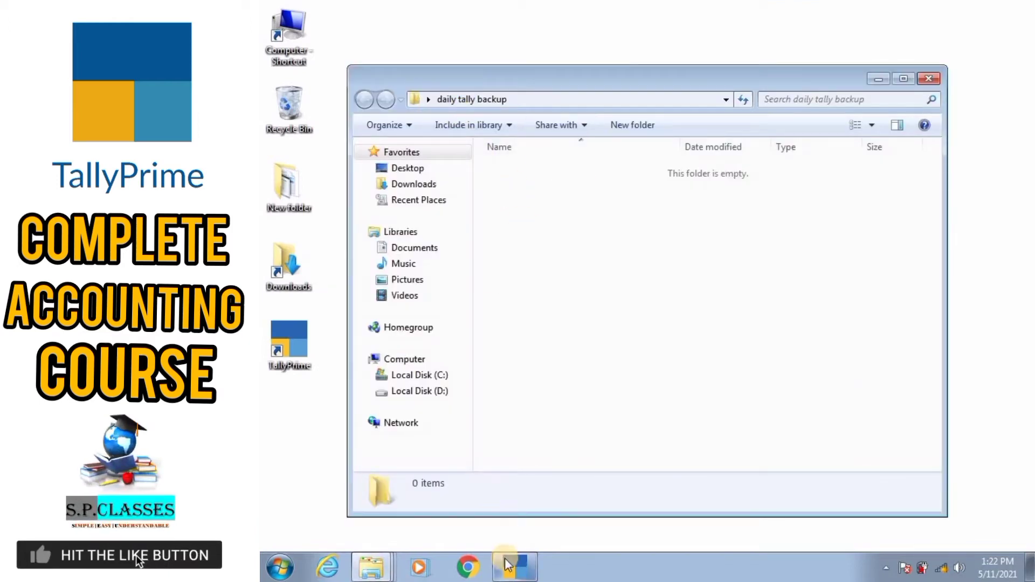
click(514, 530)
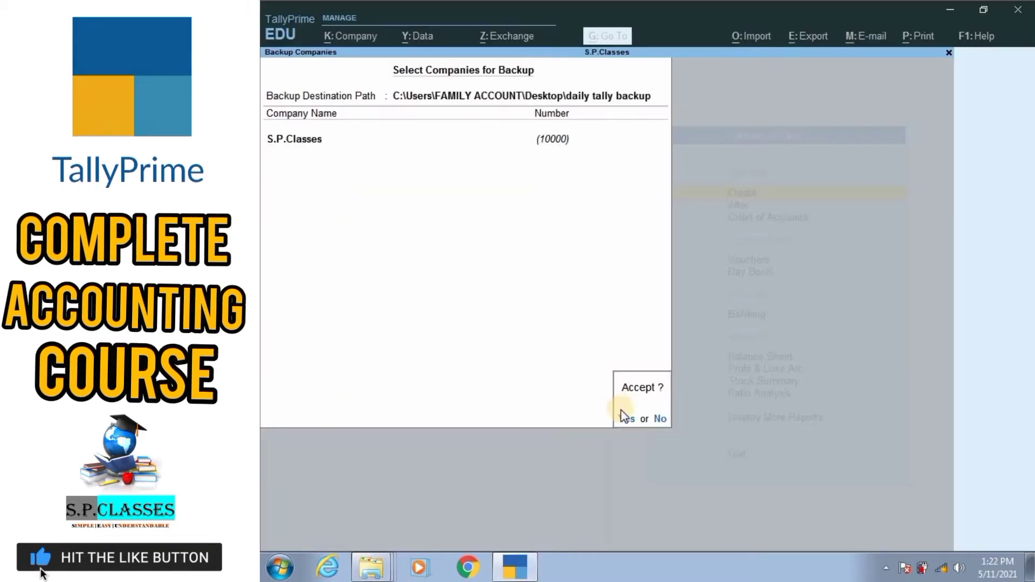
click(624, 420)
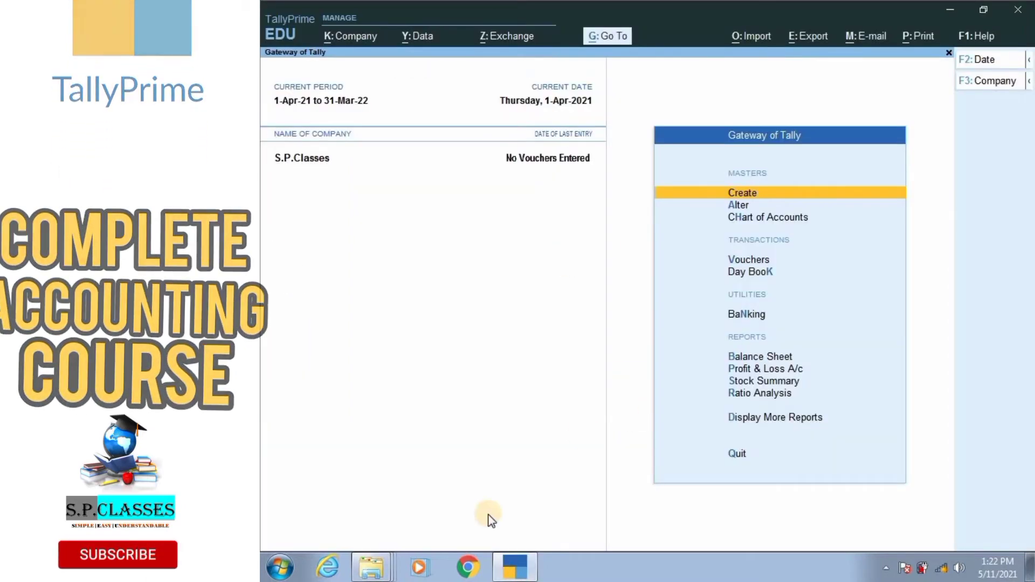
- Switch to the daily tally backup folder to examine the backup file and the folder's full path, and minimise the window
key(alt+Tab)
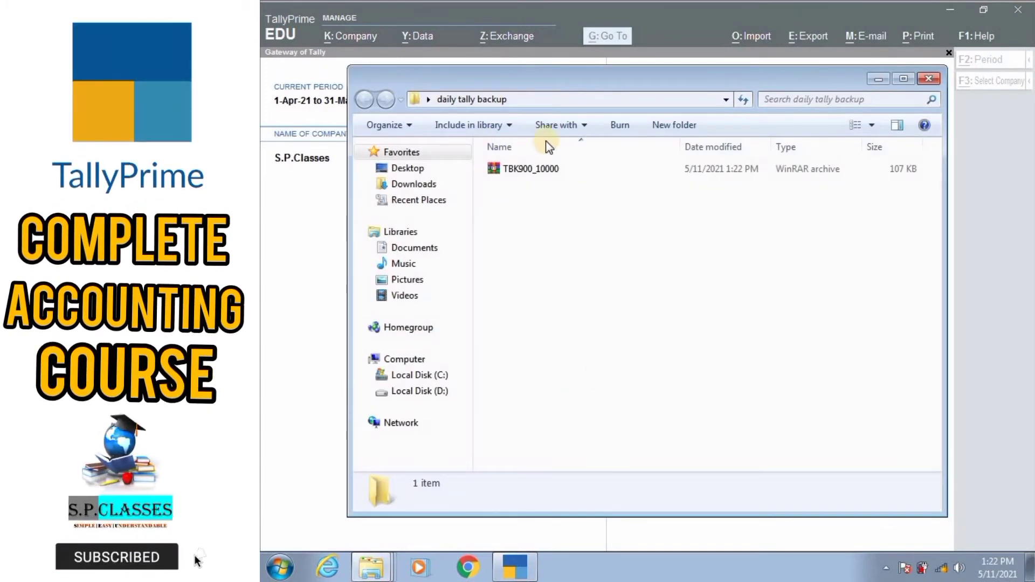
click(621, 103)
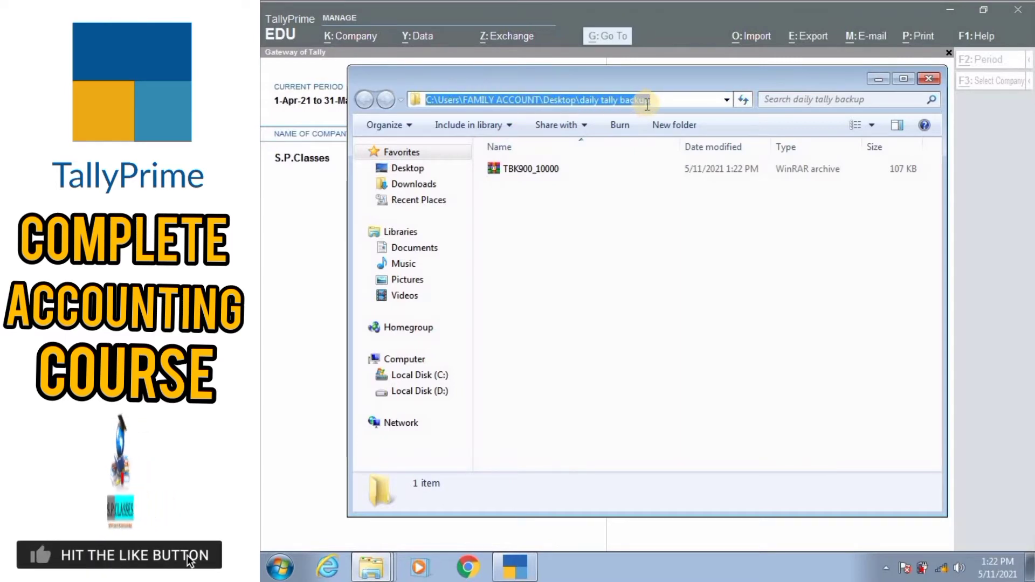
click(874, 80)
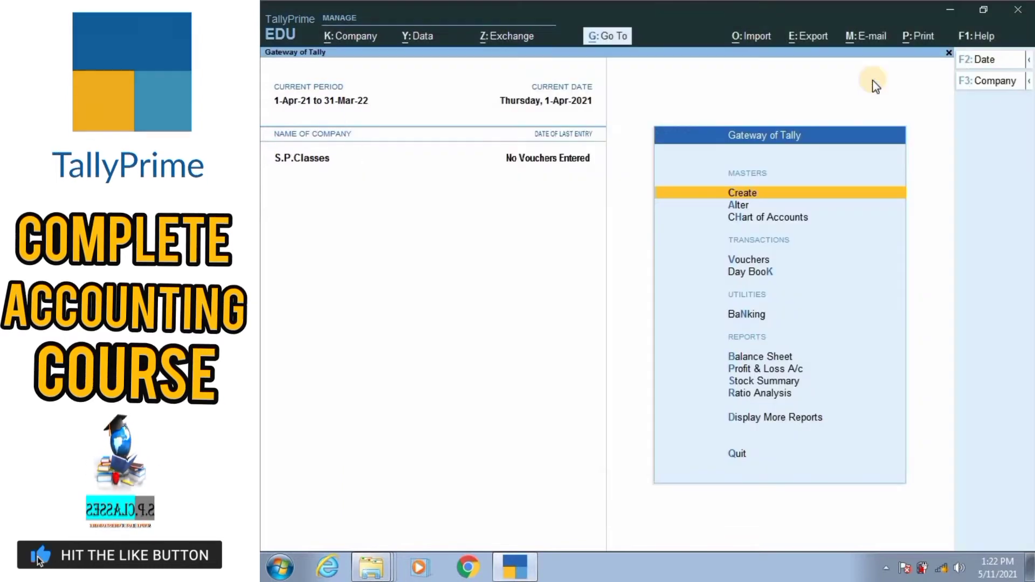
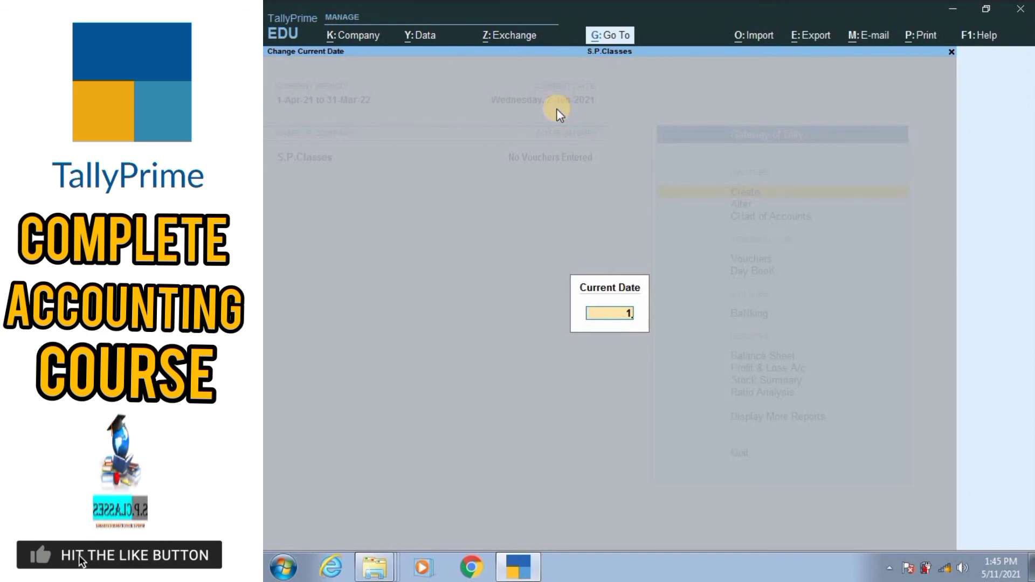
- Try to set the current date to 1-4-2022 and leave the date entry
text(4)
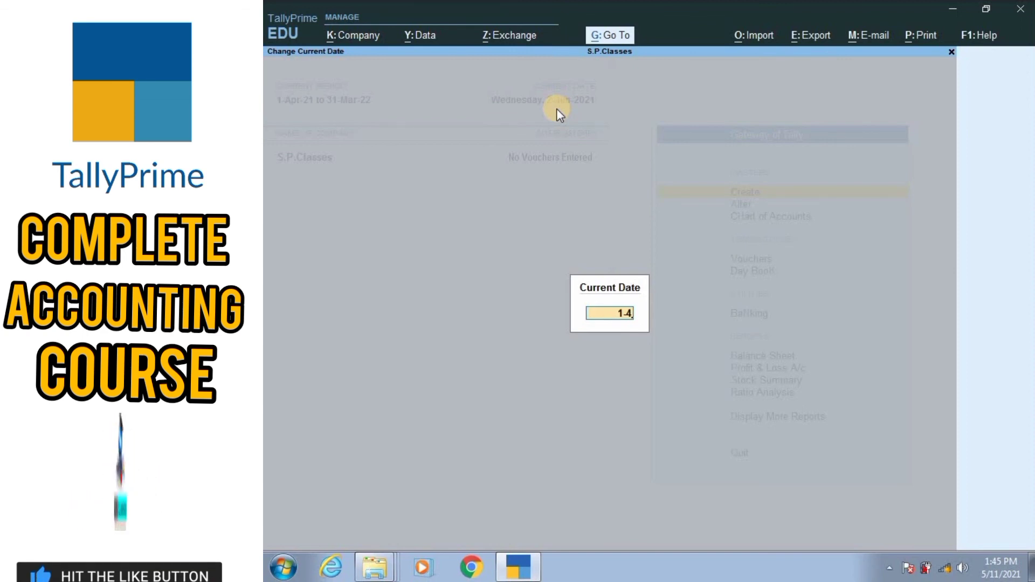
text(-2022)
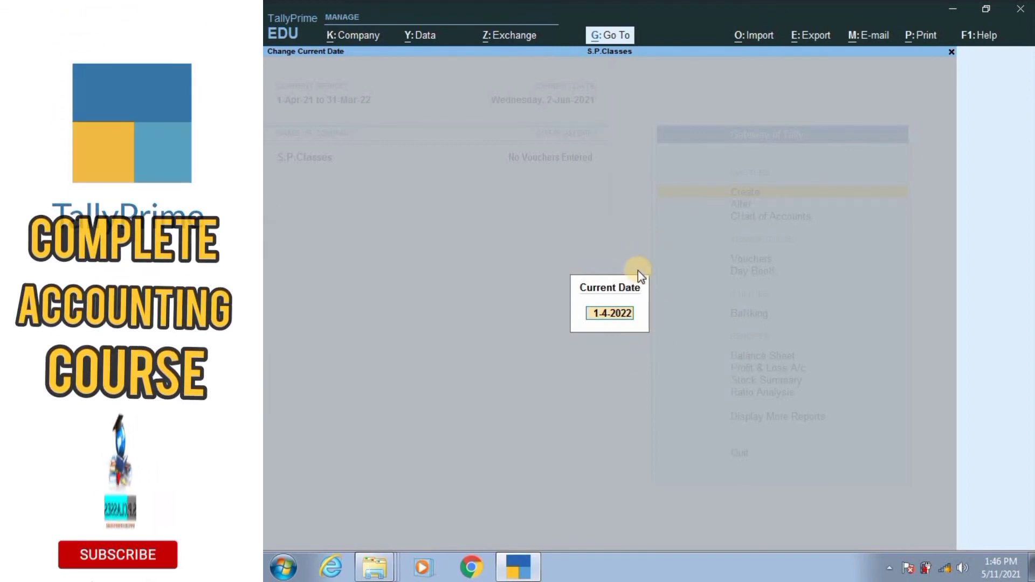
key(Escape)
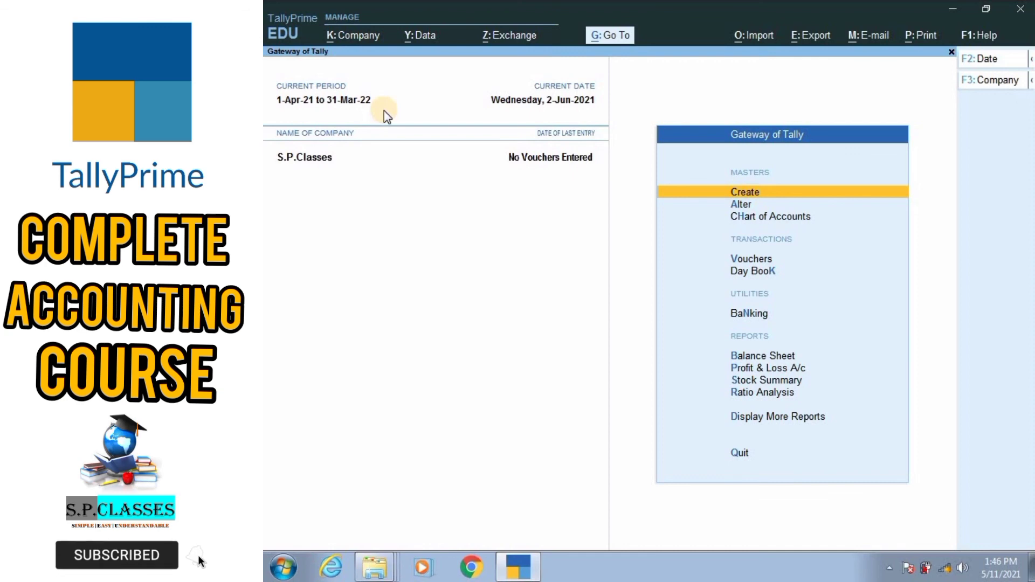
- Change the current period of S.P.Classes to run from 1-4-2022 to 31-3-2023
key(alt)
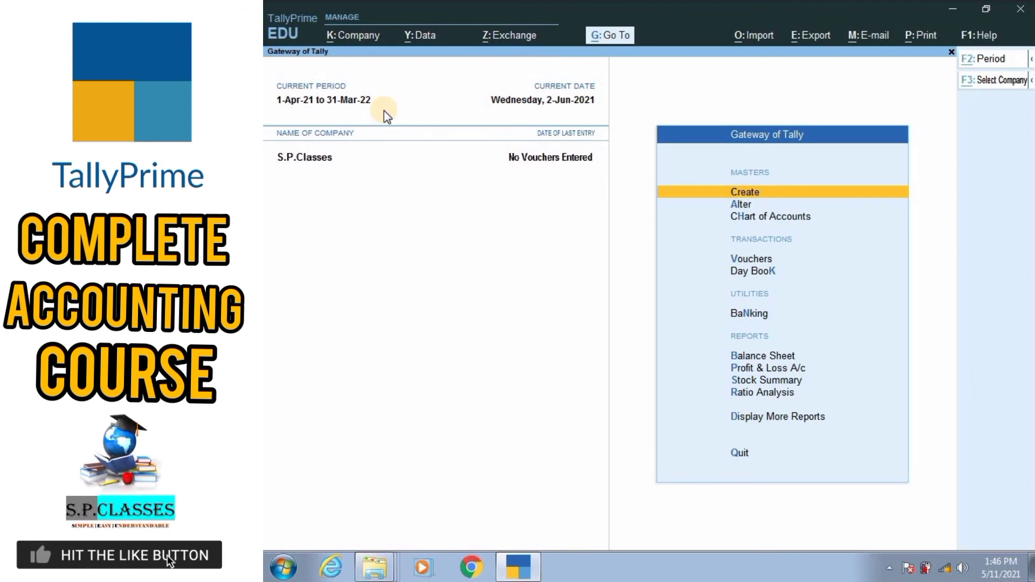
key(alt+F2)
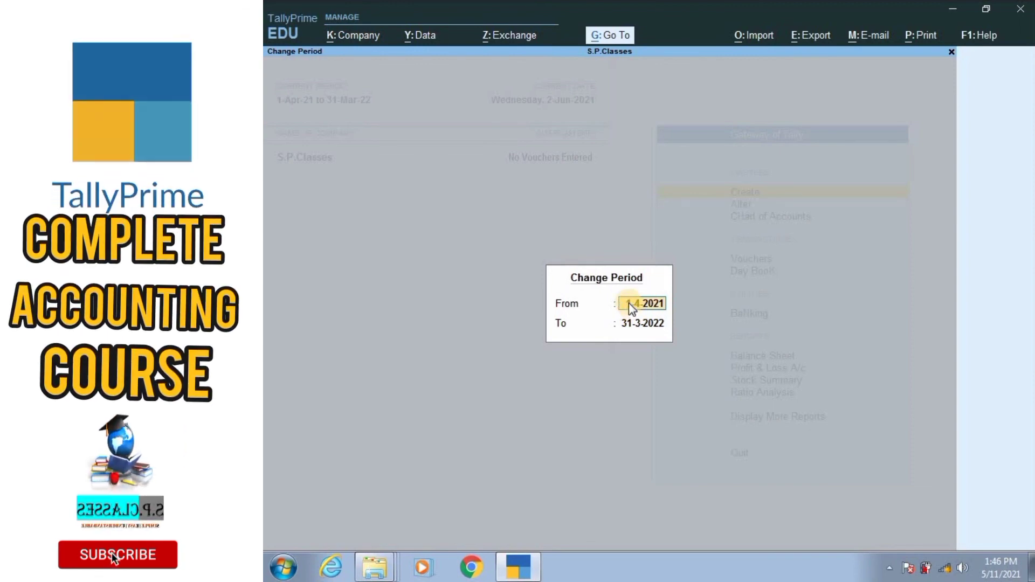
text(1)
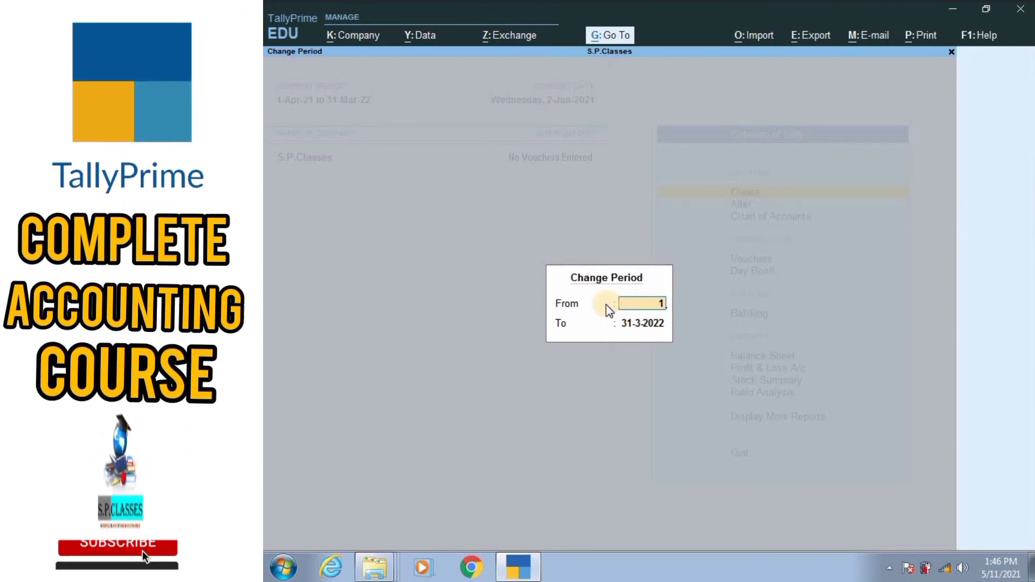
text(-4)
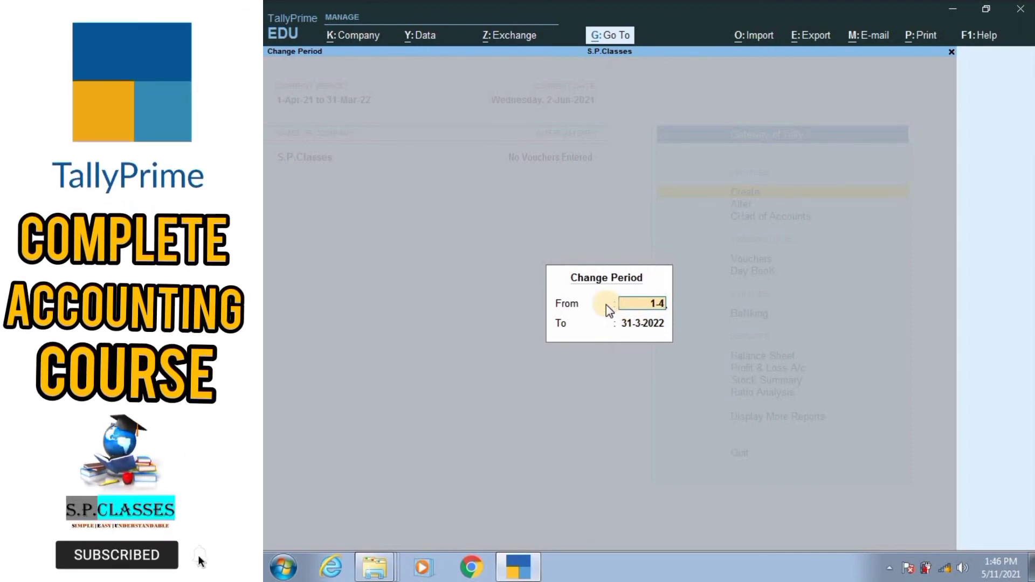
text(-2022)
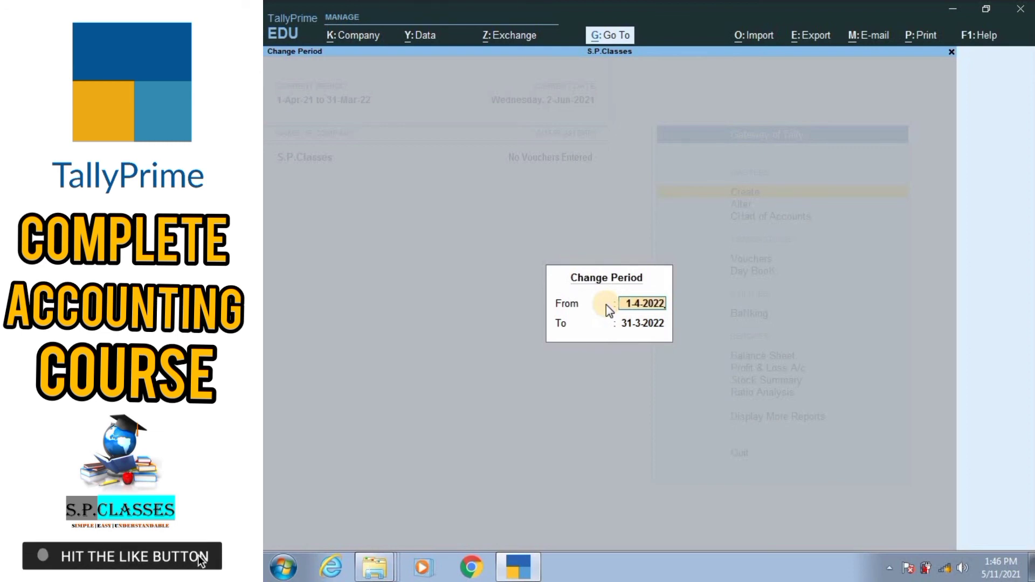
key(Return)
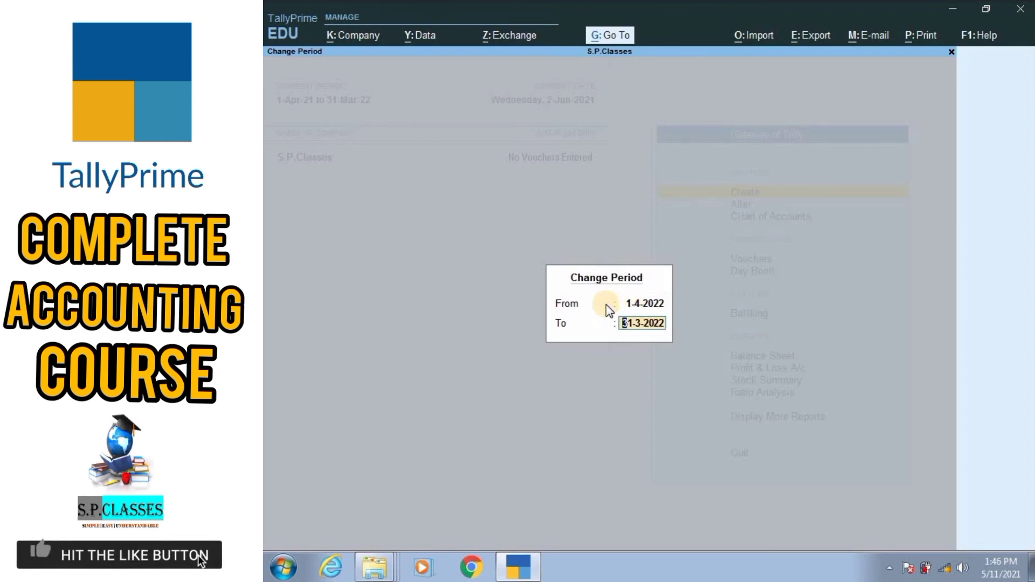
text(31)
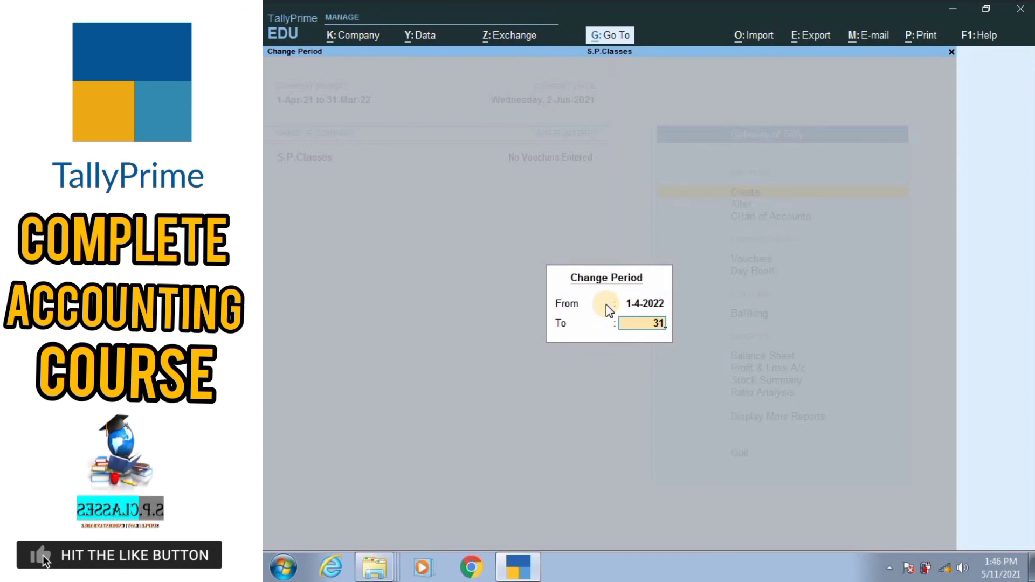
text(-3-)
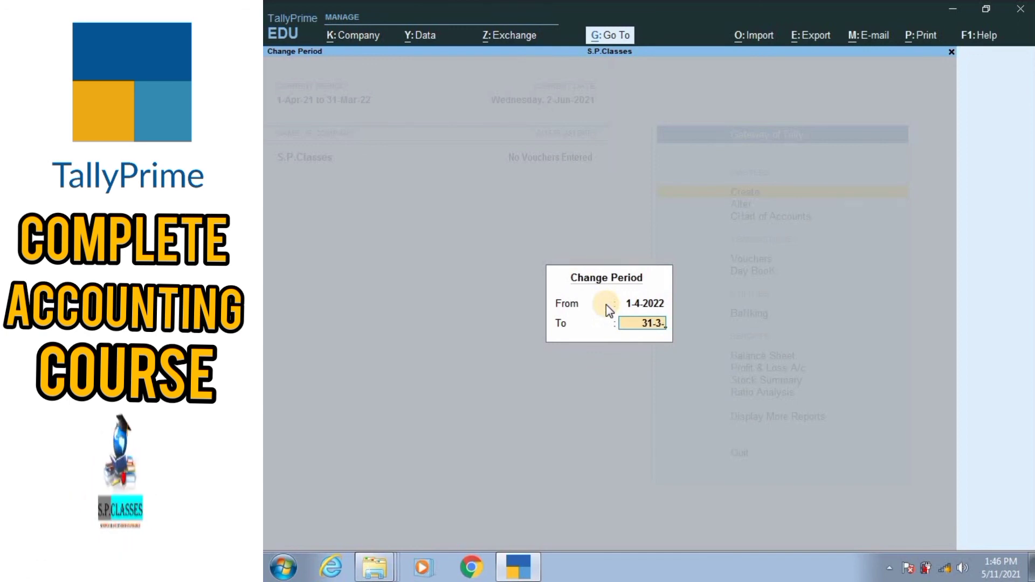
text(2023)
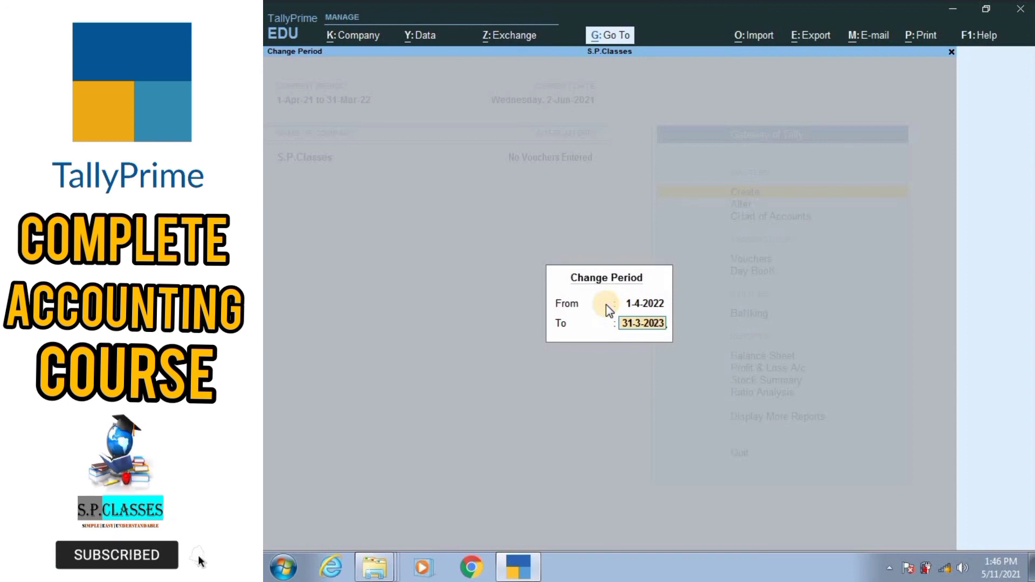
key(Return)
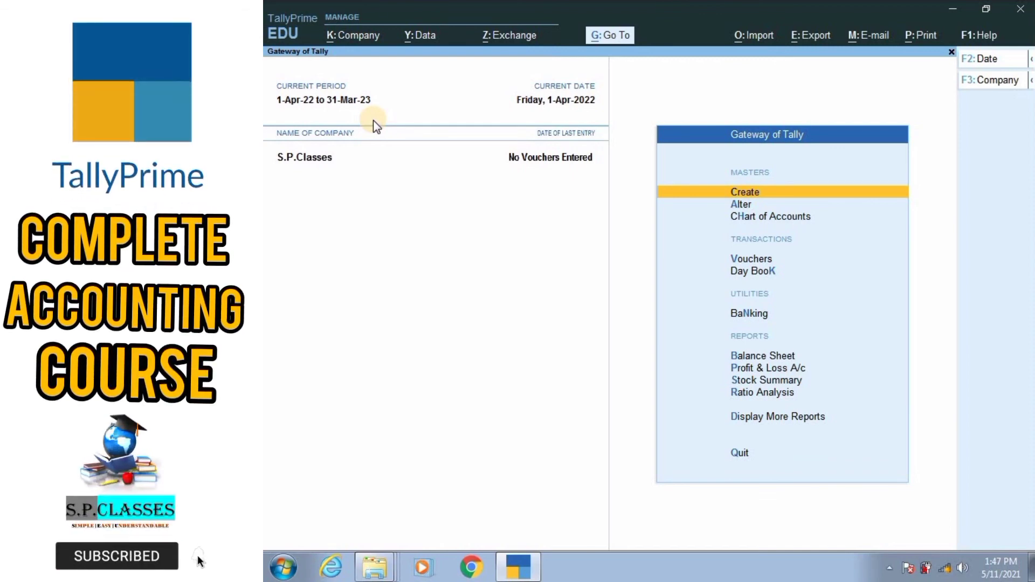
- Set the current date to 1-4-2022
key(alt)
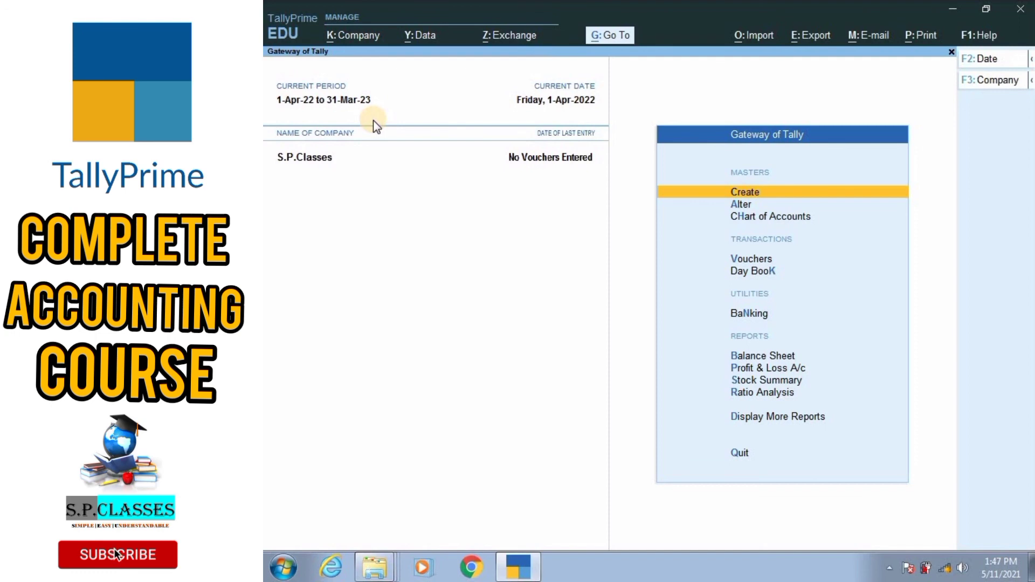
key(F2)
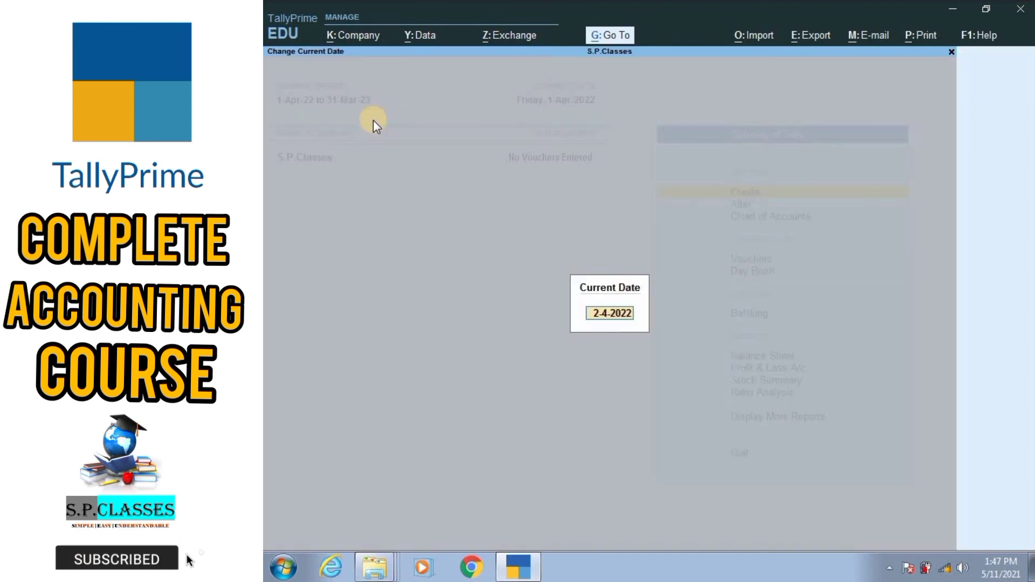
text(1-4-)
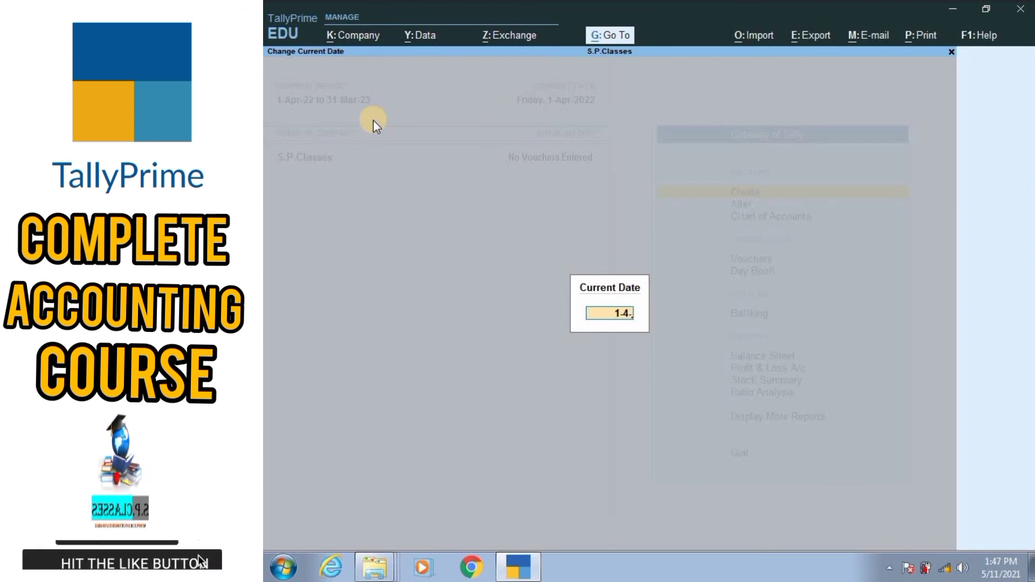
text(2022)
key(Return)
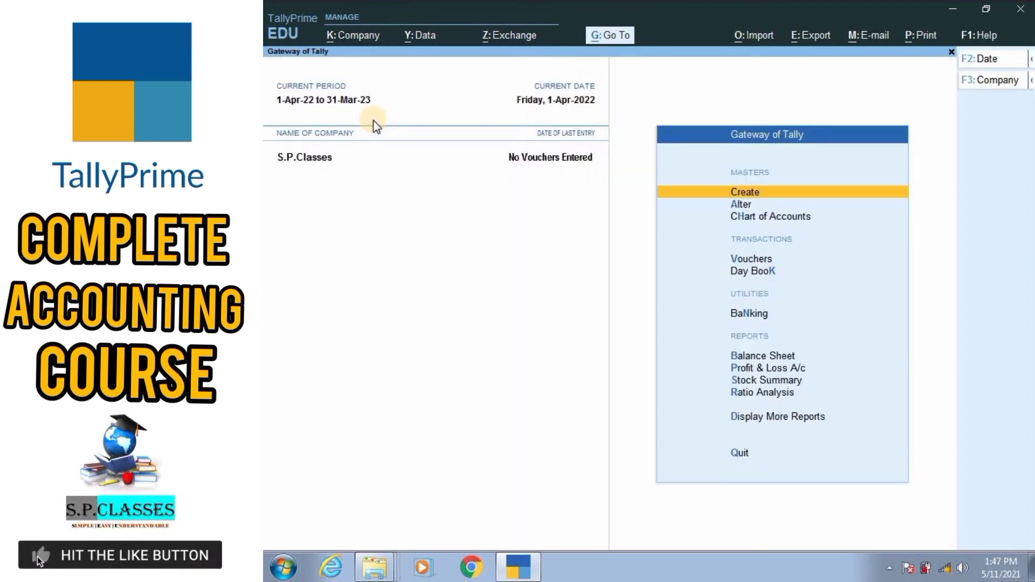
- Try to set the current date to 1-4-2021, before the current period, and leave the date entry
click(558, 119)
key(BackSpace)
text(1-4)
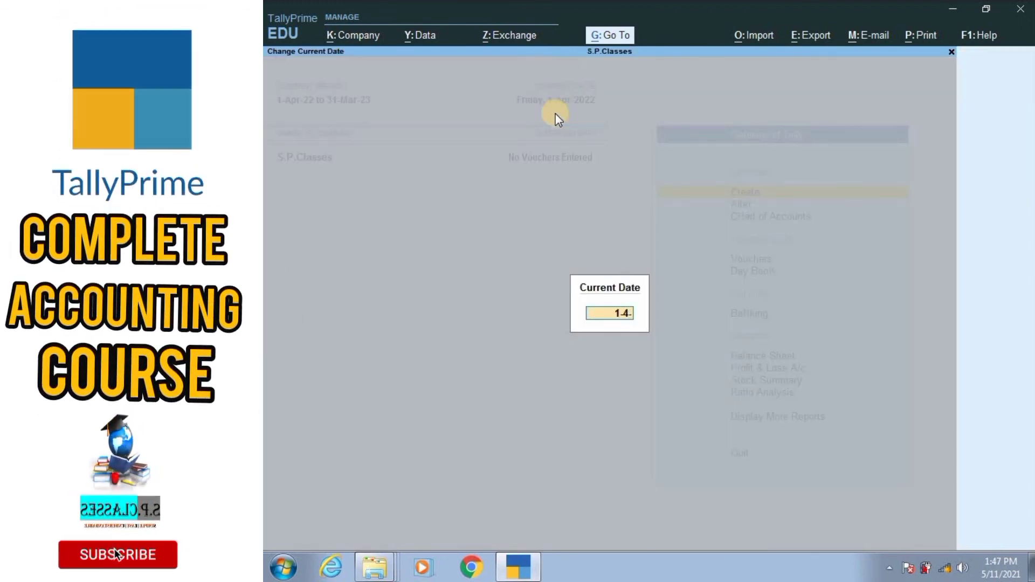
text(-2021)
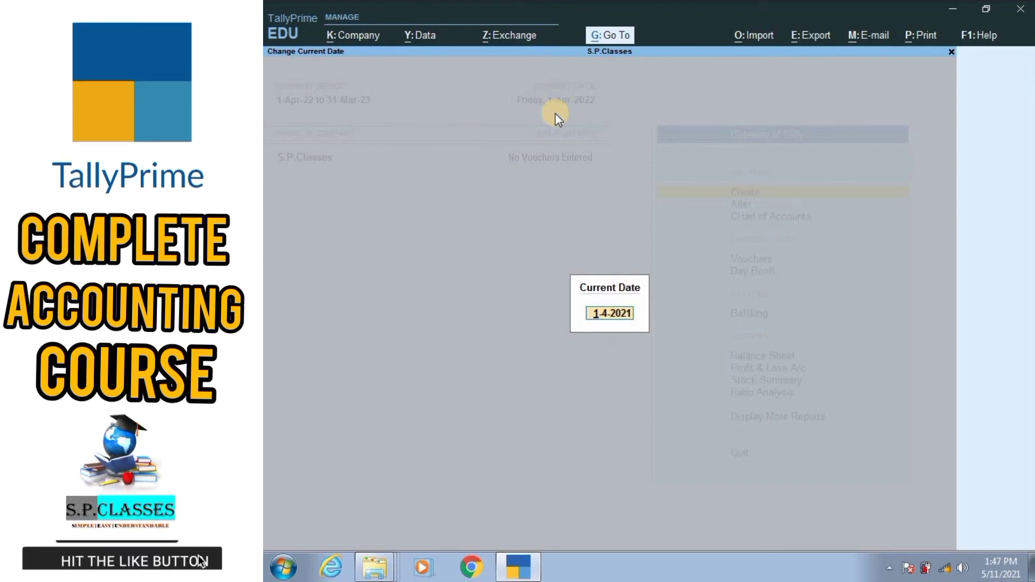
key(ctrl)
key(ctrl+q)
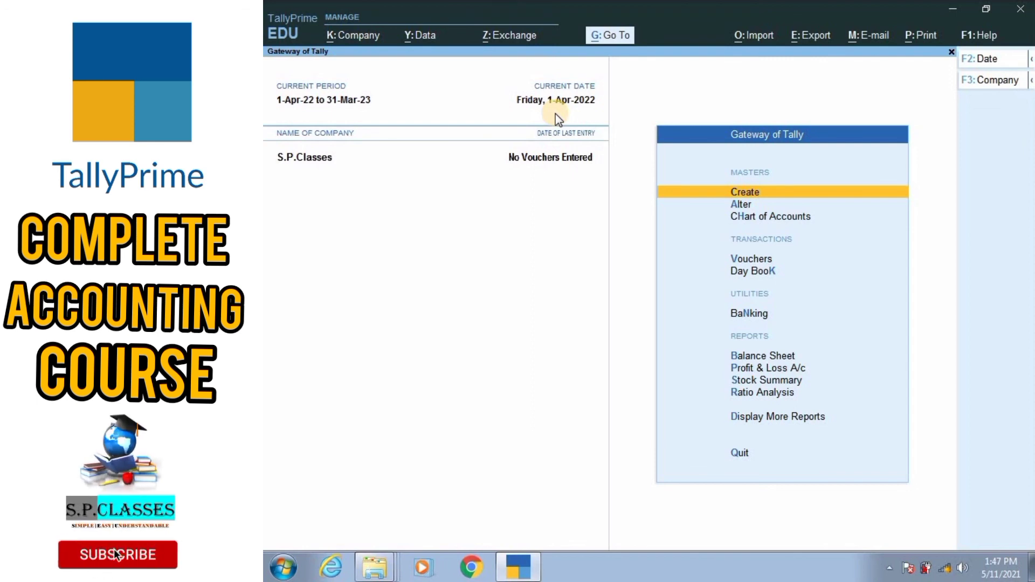
- Change the current period of S.P.Classes to run from 1-4-2021 to 31-3-2022
key(alt)
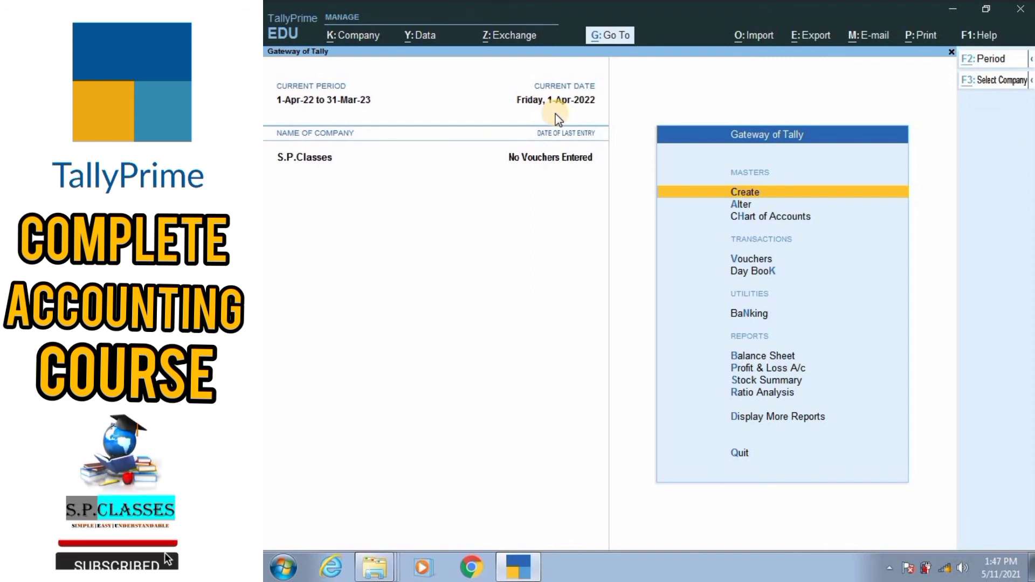
key(alt+F2)
text(1-4)
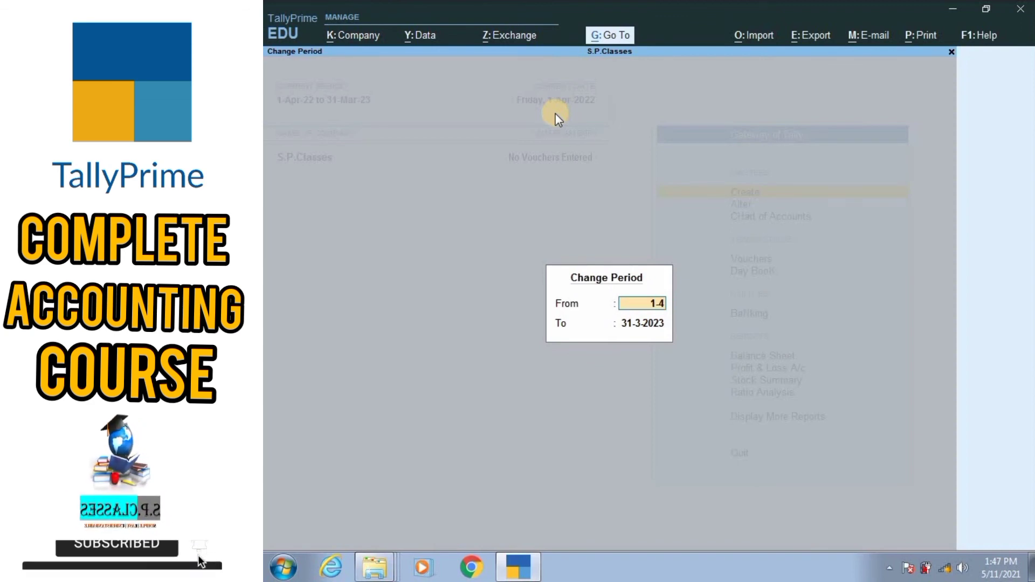
text(-2021)
key(Return)
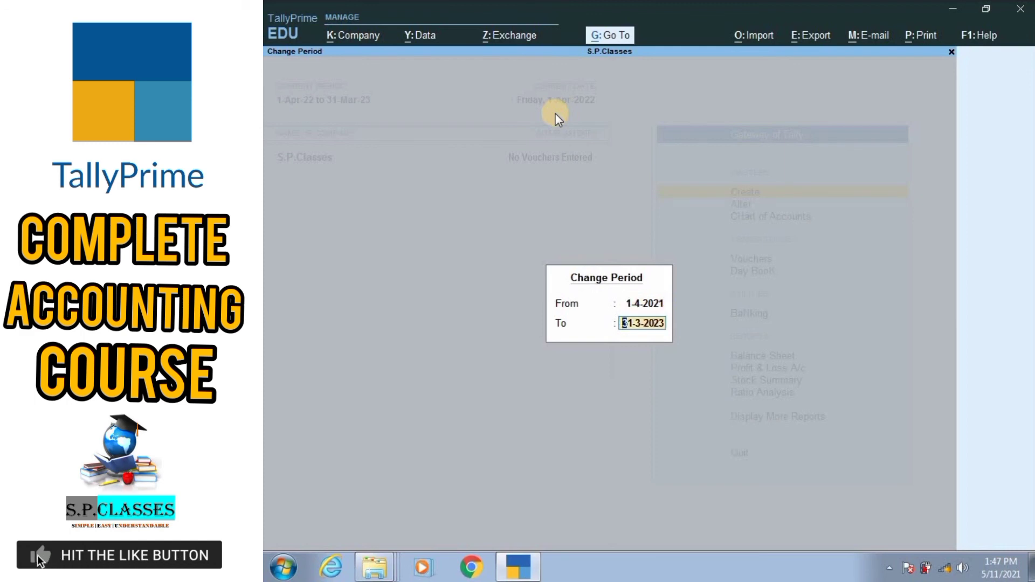
text(31)
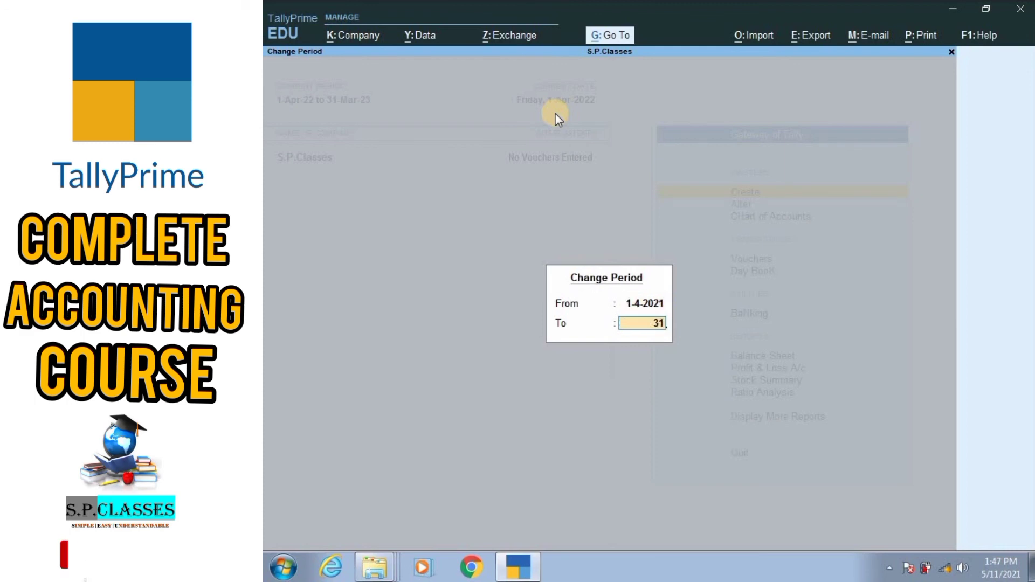
text(-3-2022)
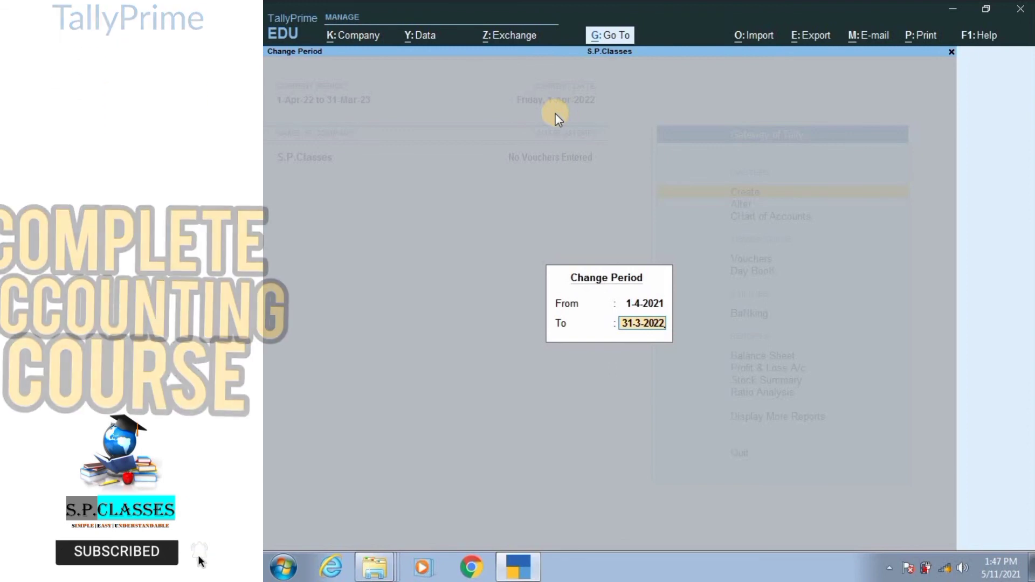
key(Return)
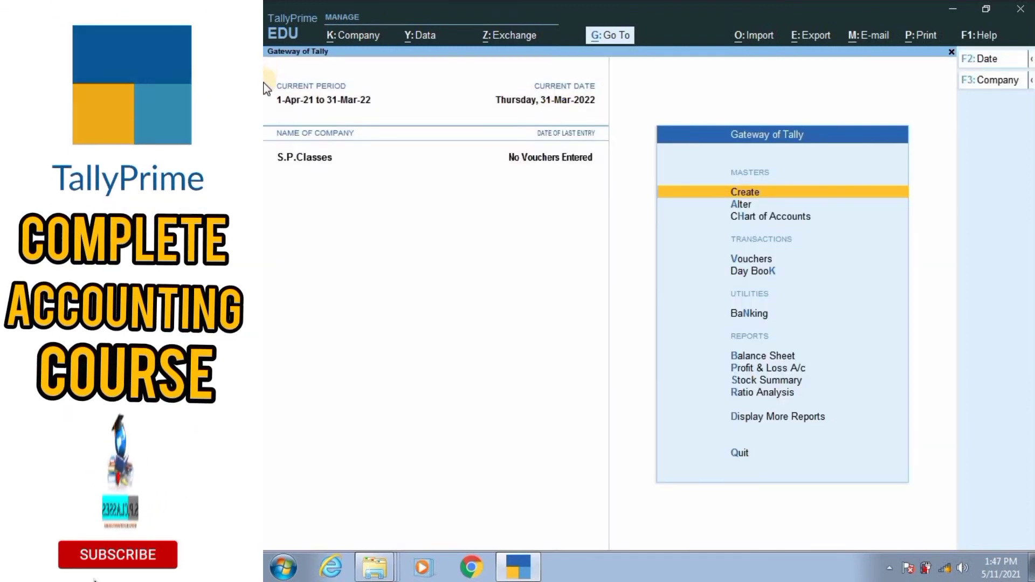